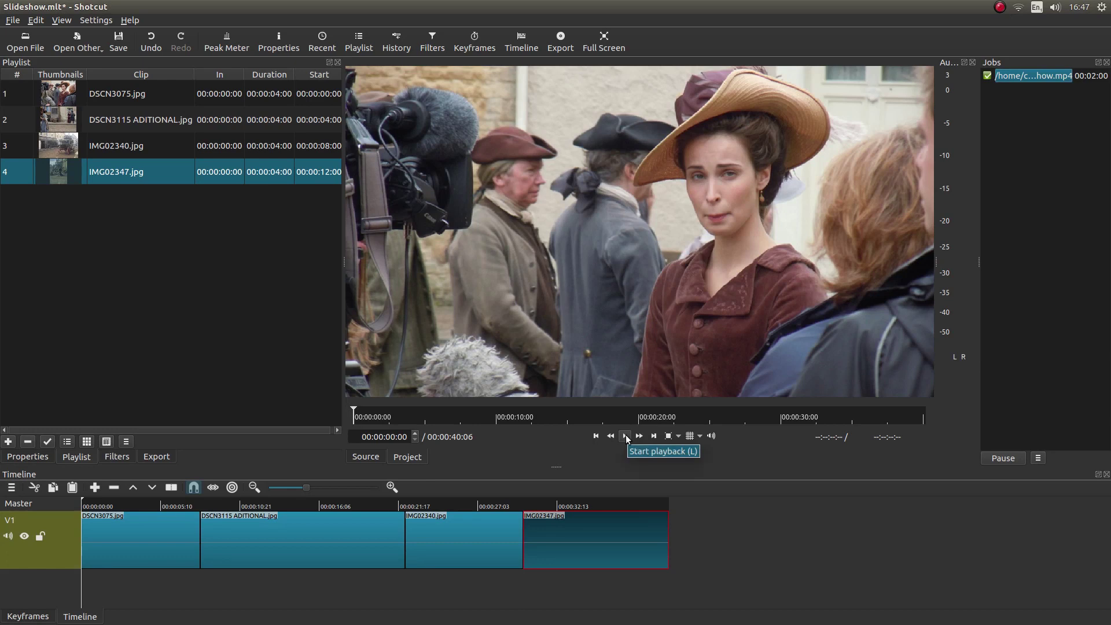
Preview playback and dismiss the About Shotcut 18.11.18 box
left_click(626, 435)
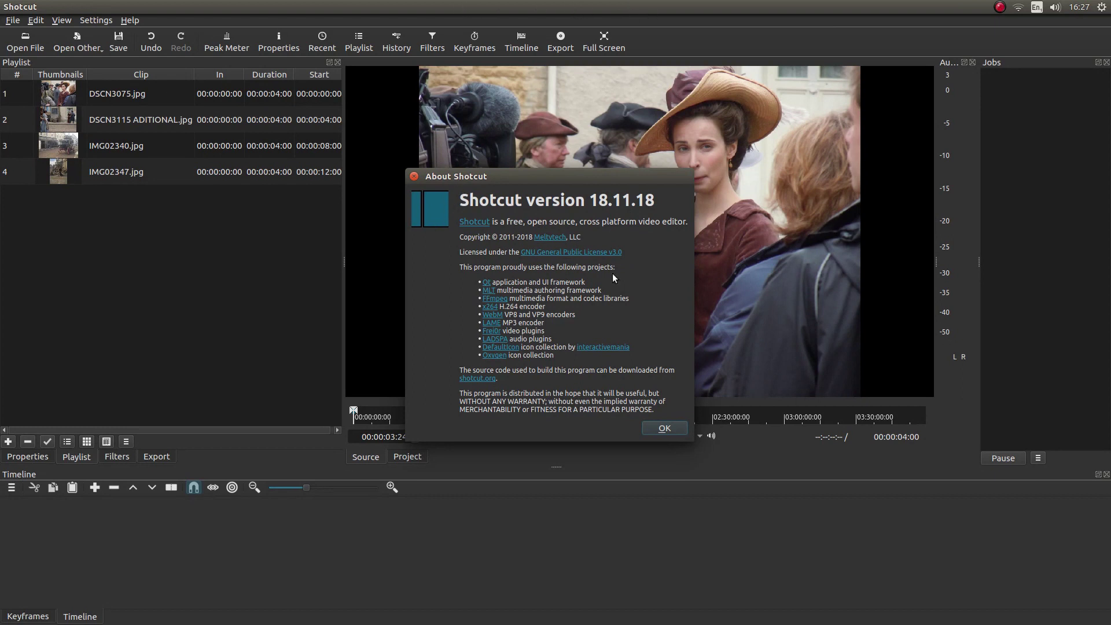
left_click(666, 428)
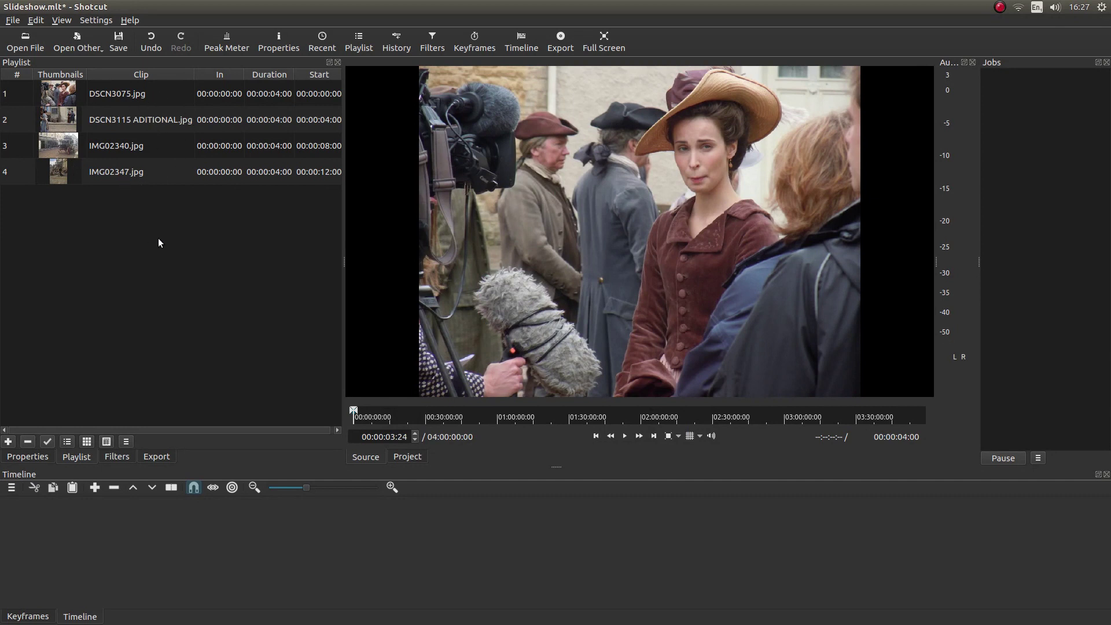
Drag DSCN3075.jpg from the Playlist onto the V1 timeline track
left_click(64, 95)
left_click_drag(64, 95, 102, 534)
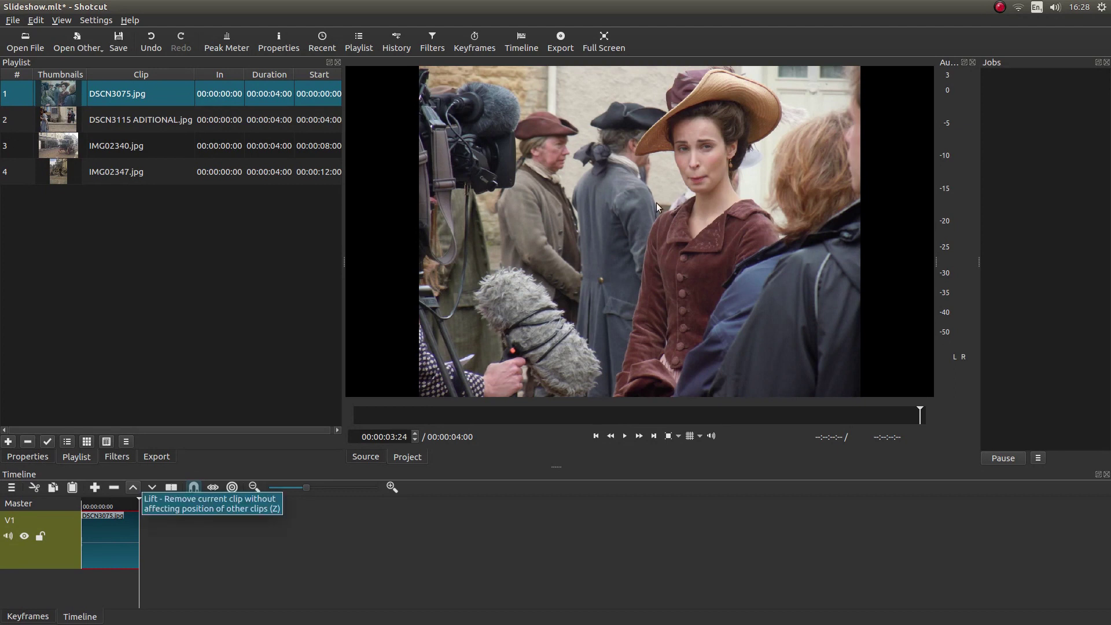
Extend the DSCN3075.jpg clip's right edge toward eight seconds and return the playhead to the start
left_click(140, 529)
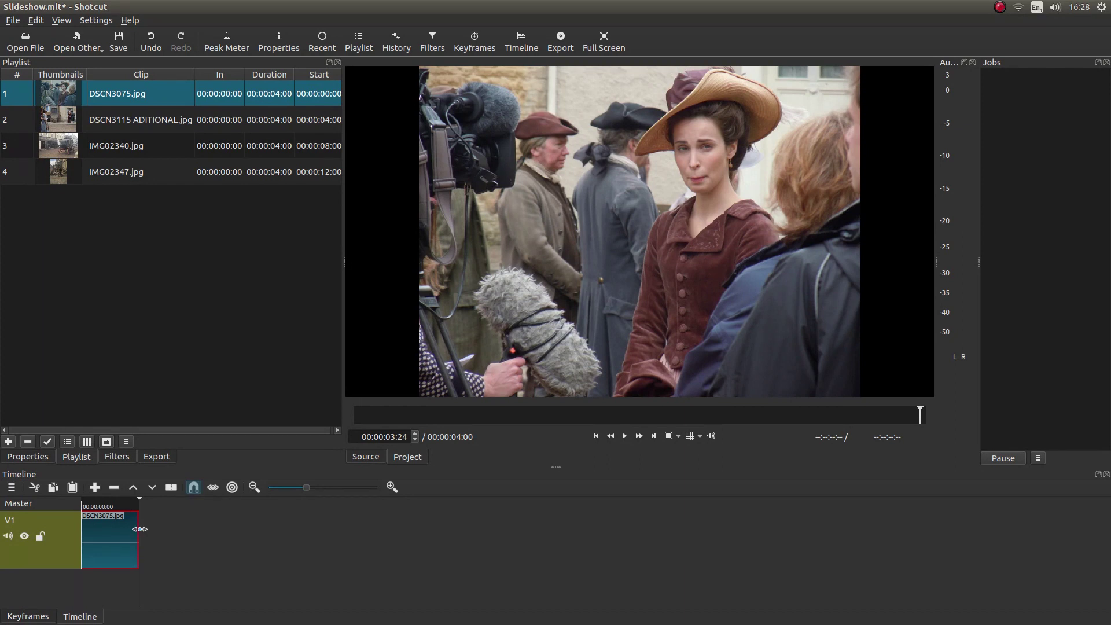
left_click_drag(141, 529, 216, 530)
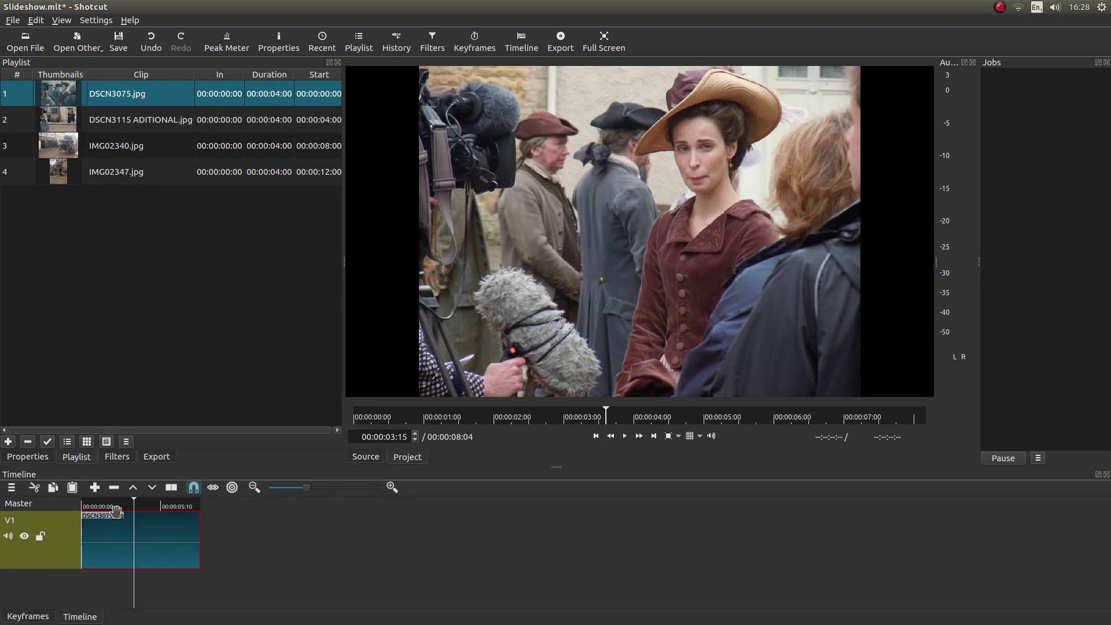
key("Home")
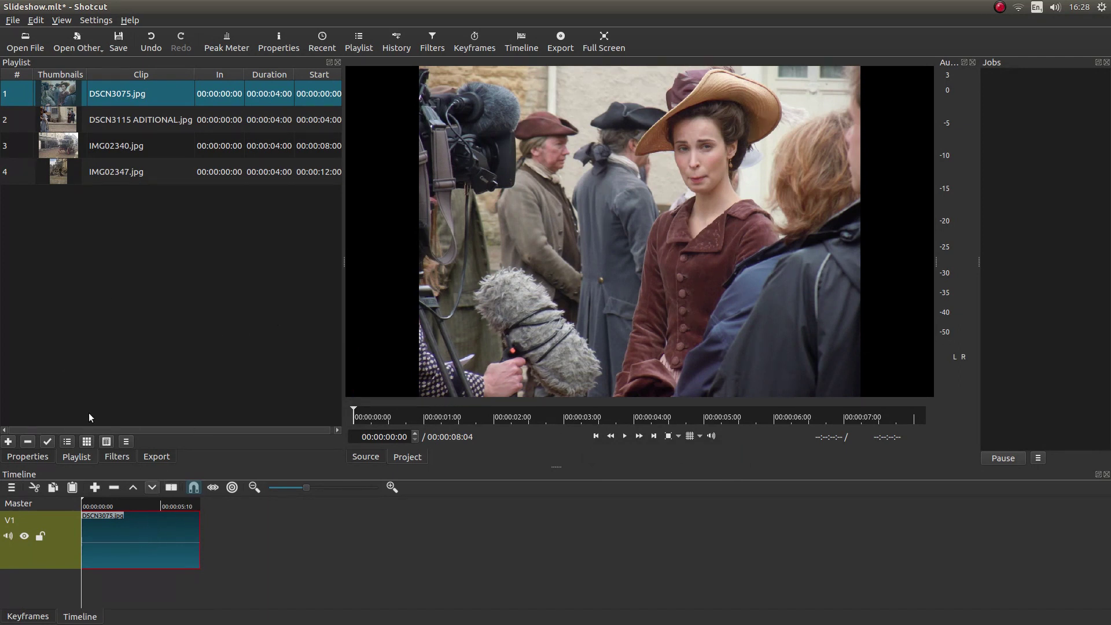
Apply the Rotate and Scale filter from the Favorite list to DSCN3075.jpg
left_click(115, 456)
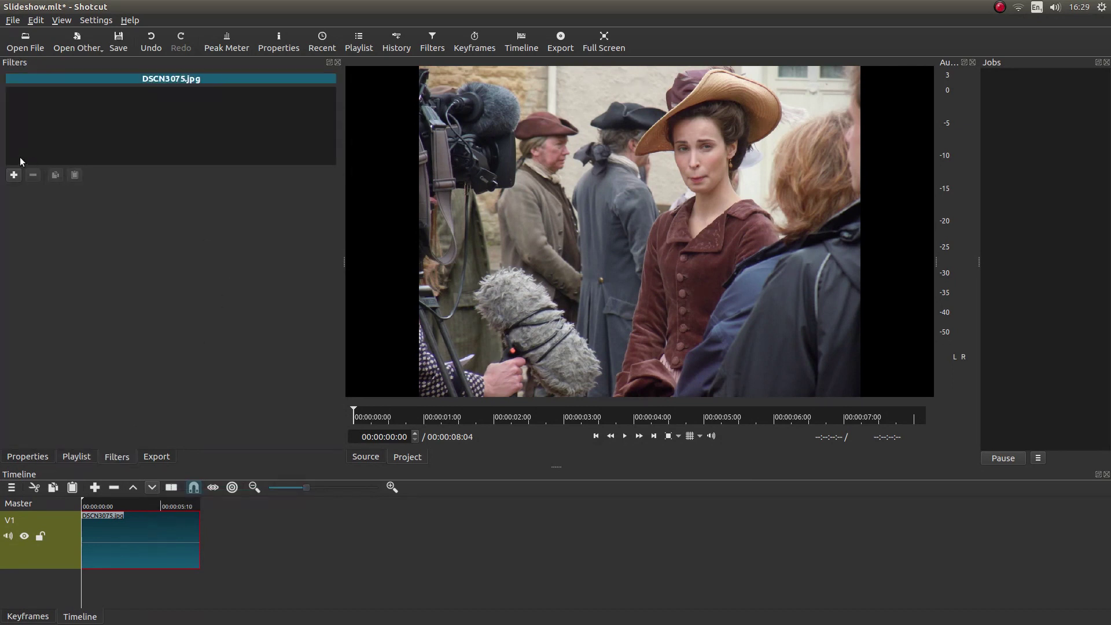
left_click(13, 175)
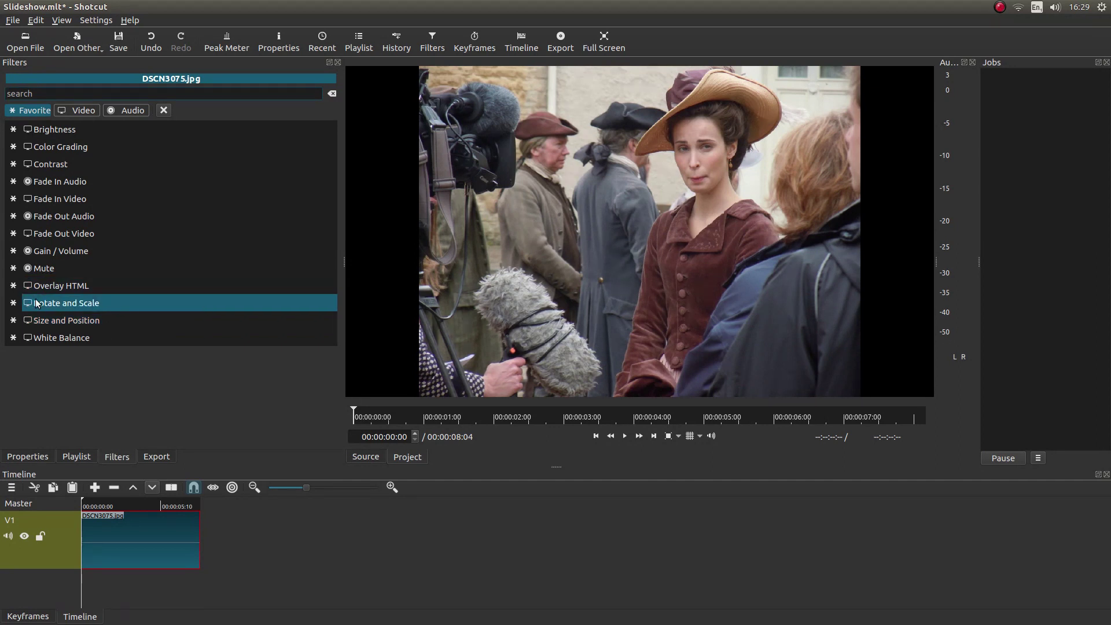
left_click(97, 302)
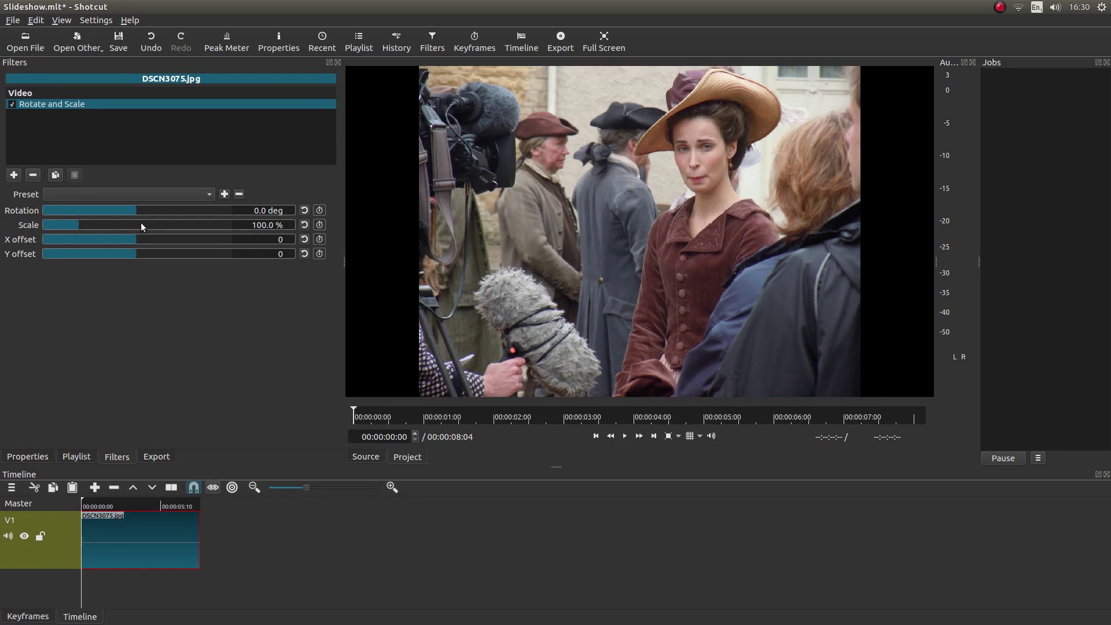
Set the Rotate and Scale filter's Scale to 133.5 %, fine-tuning with the scroll wheel
left_click(78, 224)
left_click_drag(77, 224, 93, 224)
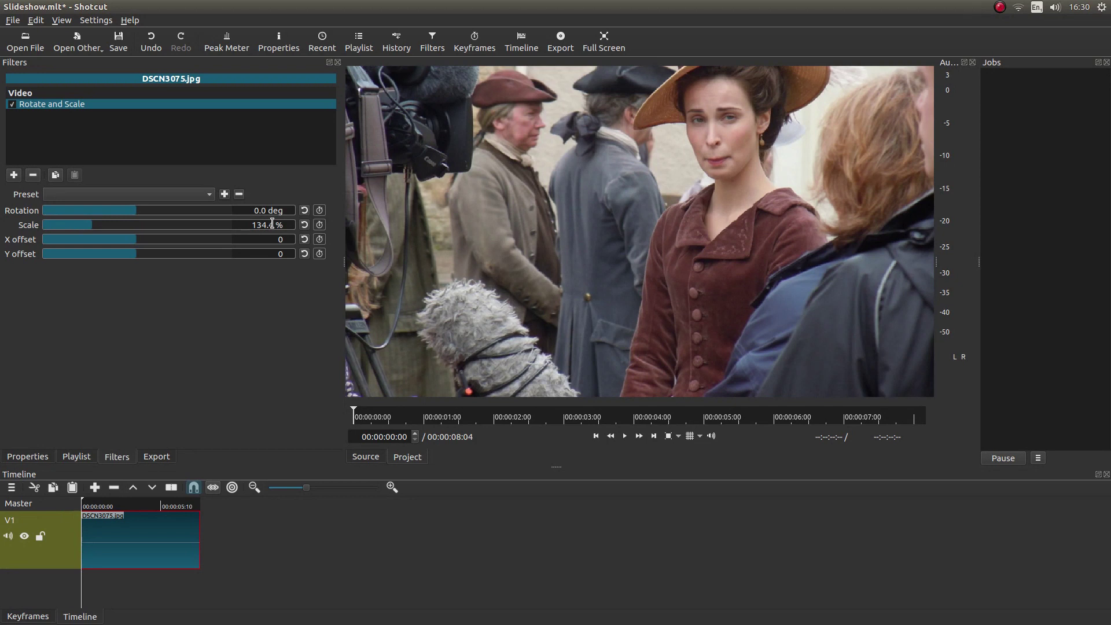
scroll(272, 223, "down", 2)
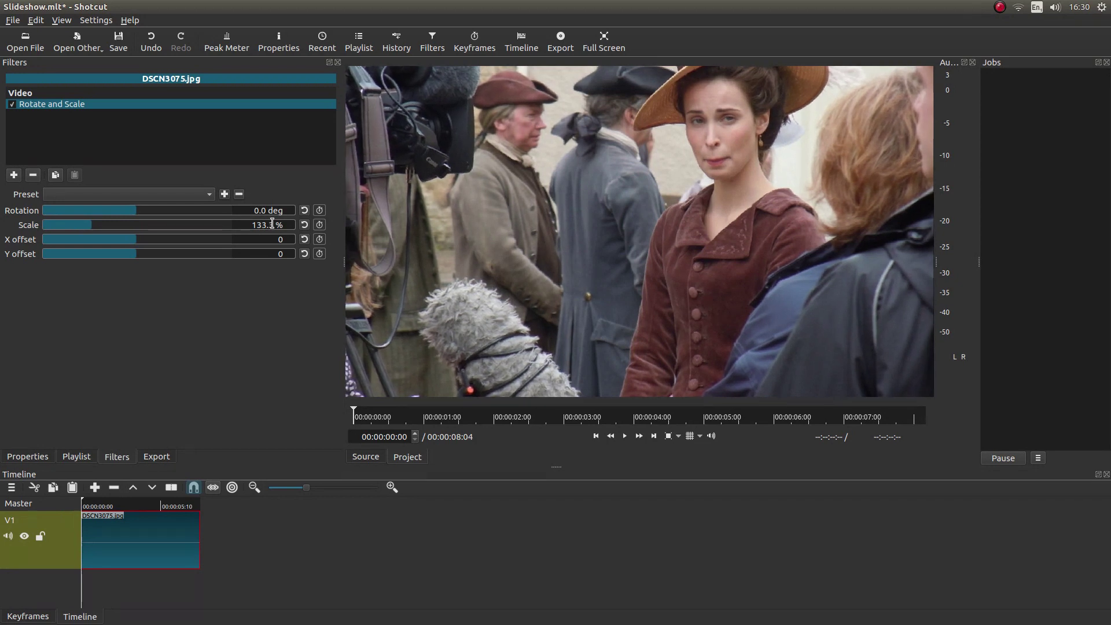
scroll(272, 223, "down", 1)
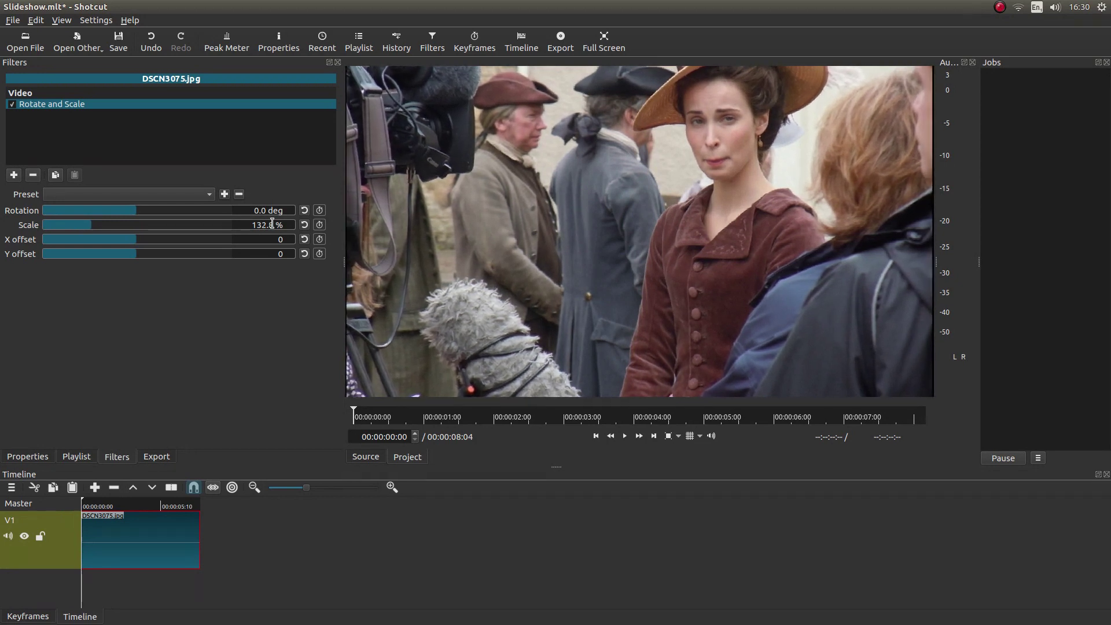
scroll(272, 223, "up", 1)
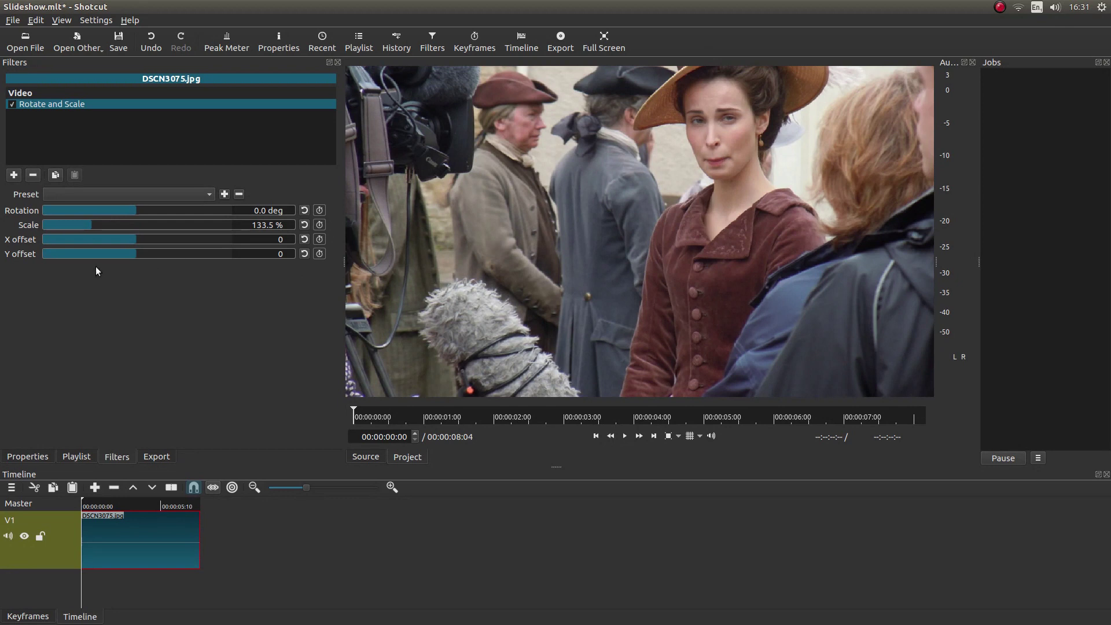
Return the X offset to 0 and set Scale to 134.5 %
left_click(134, 239)
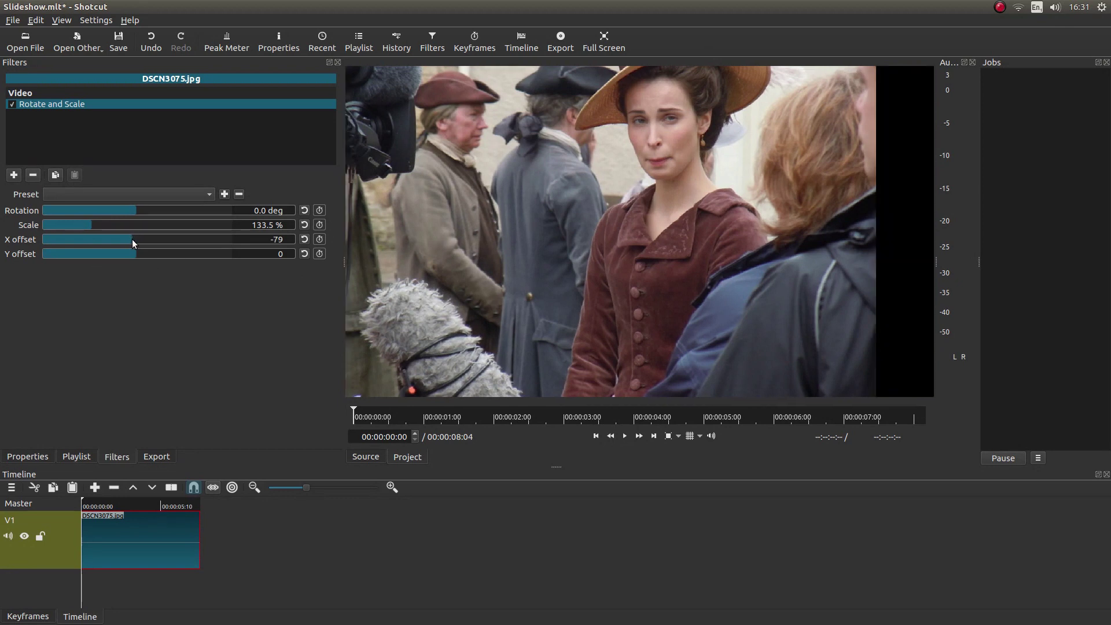
left_click(140, 238)
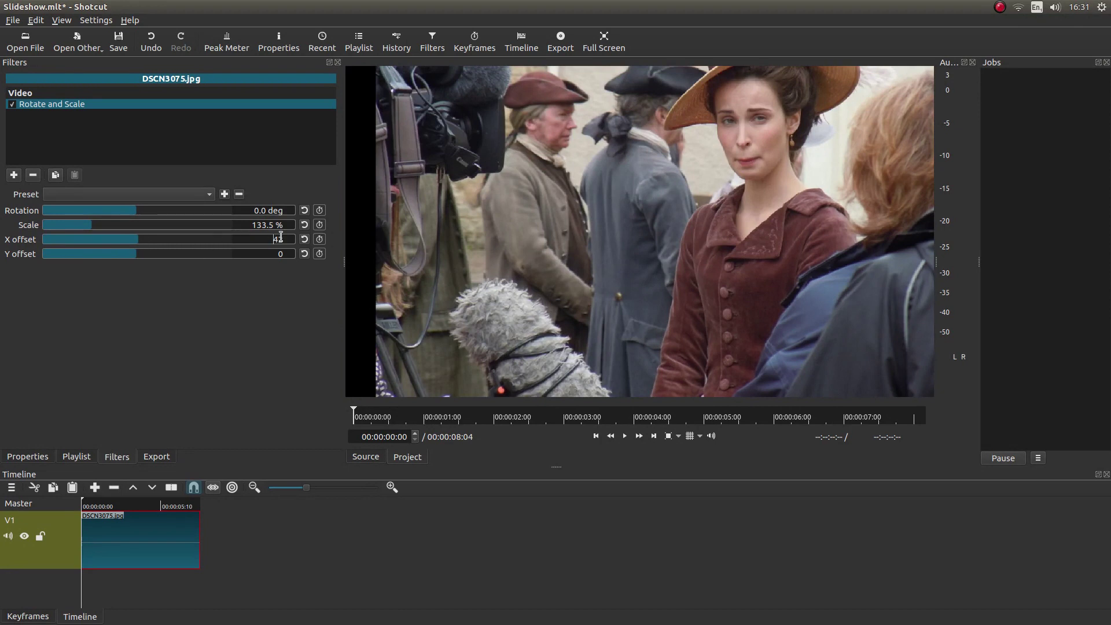
double_click(284, 239)
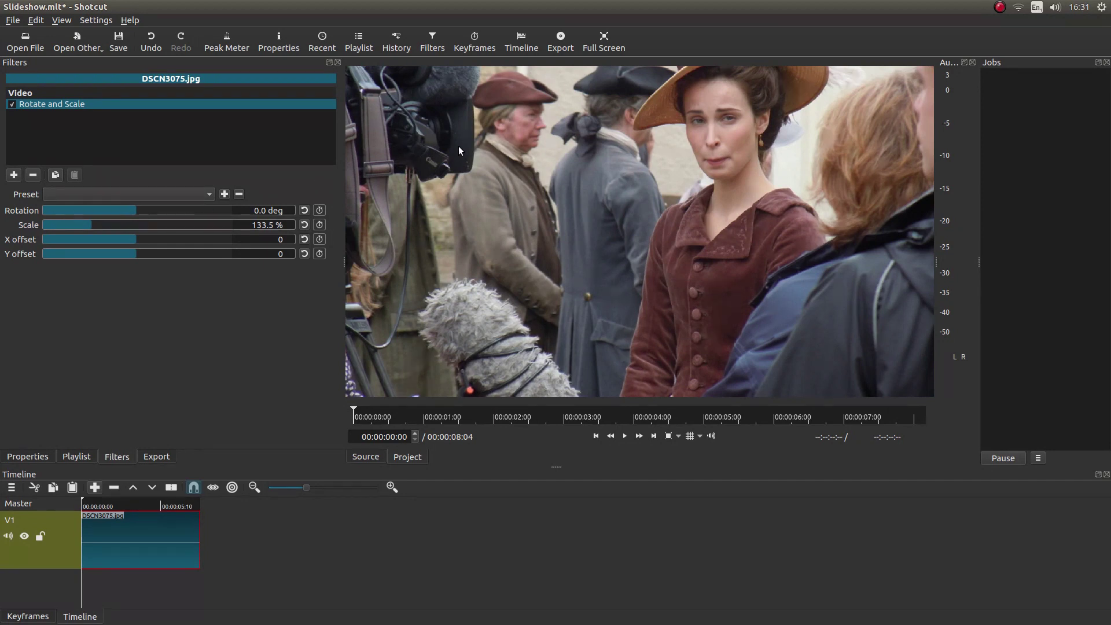
left_click(304, 224)
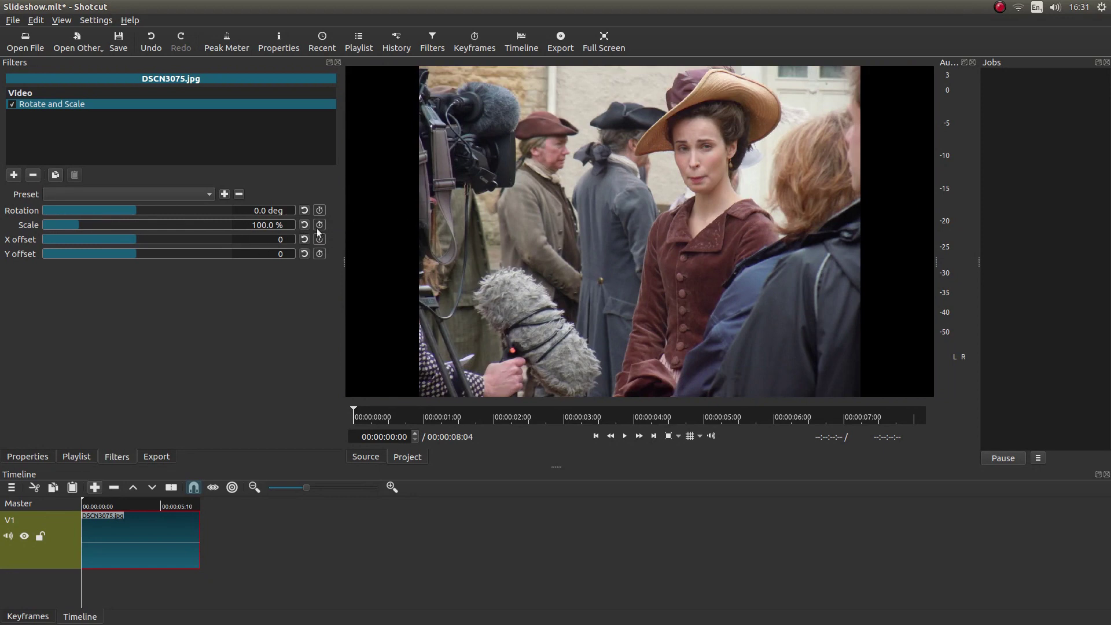
left_click_drag(75, 226, 93, 226)
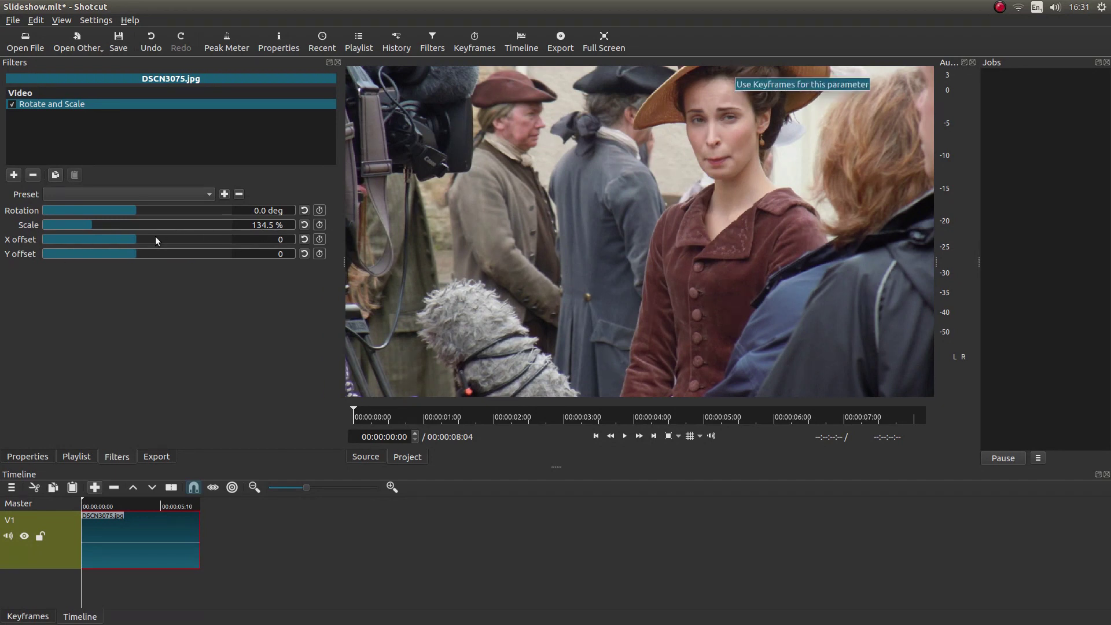
Set the Y offset to 76 to frame the faces and hats
left_click(133, 252)
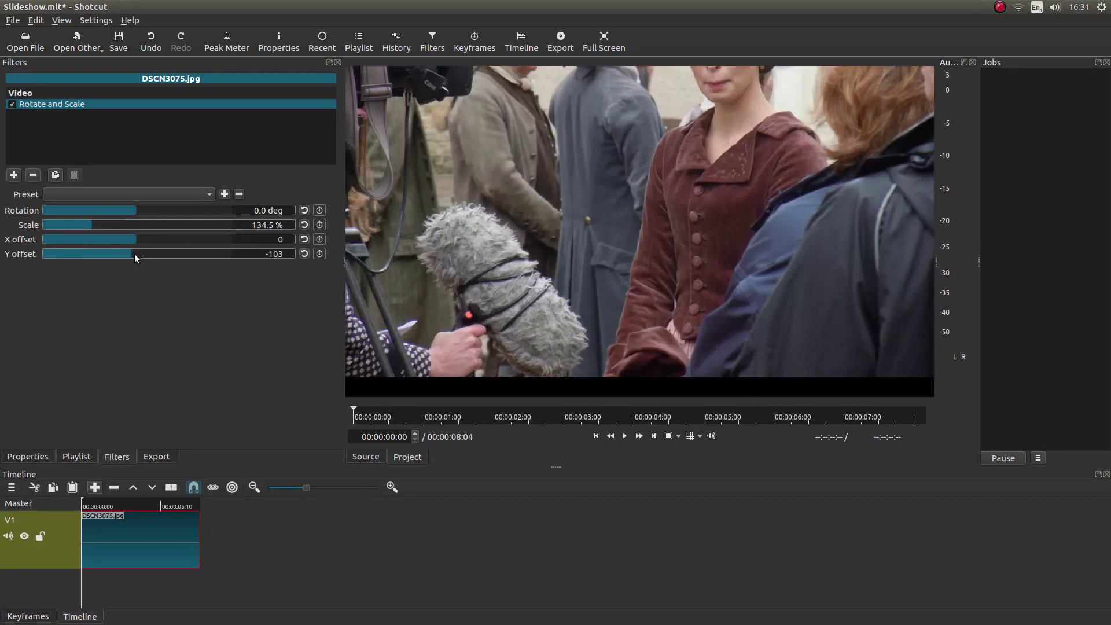
left_click_drag(134, 253, 141, 254)
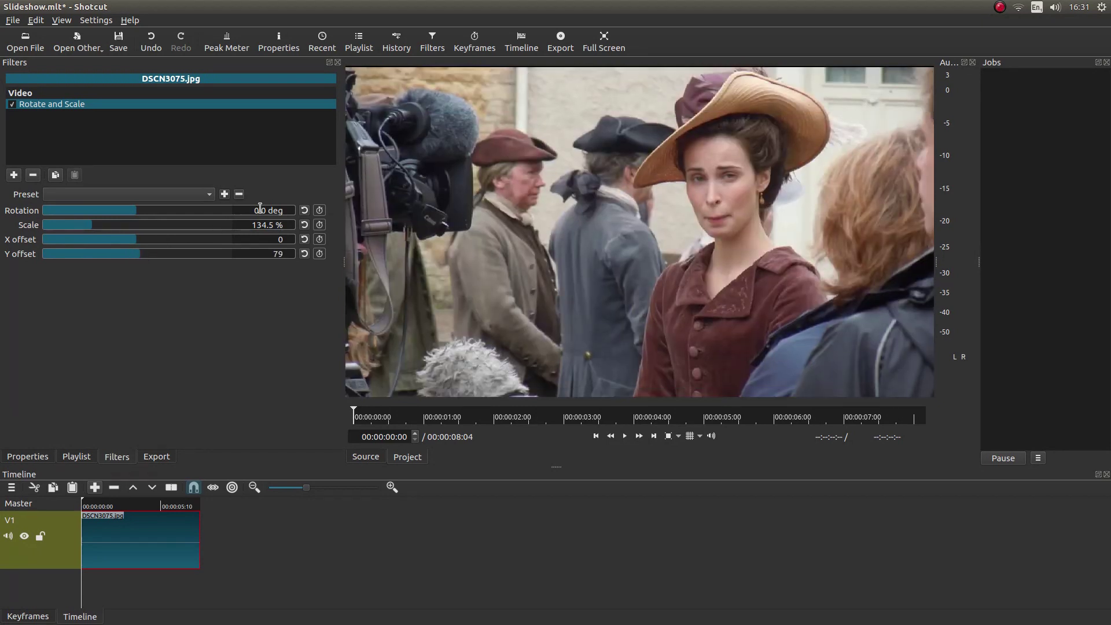
scroll(274, 254, "down", 3)
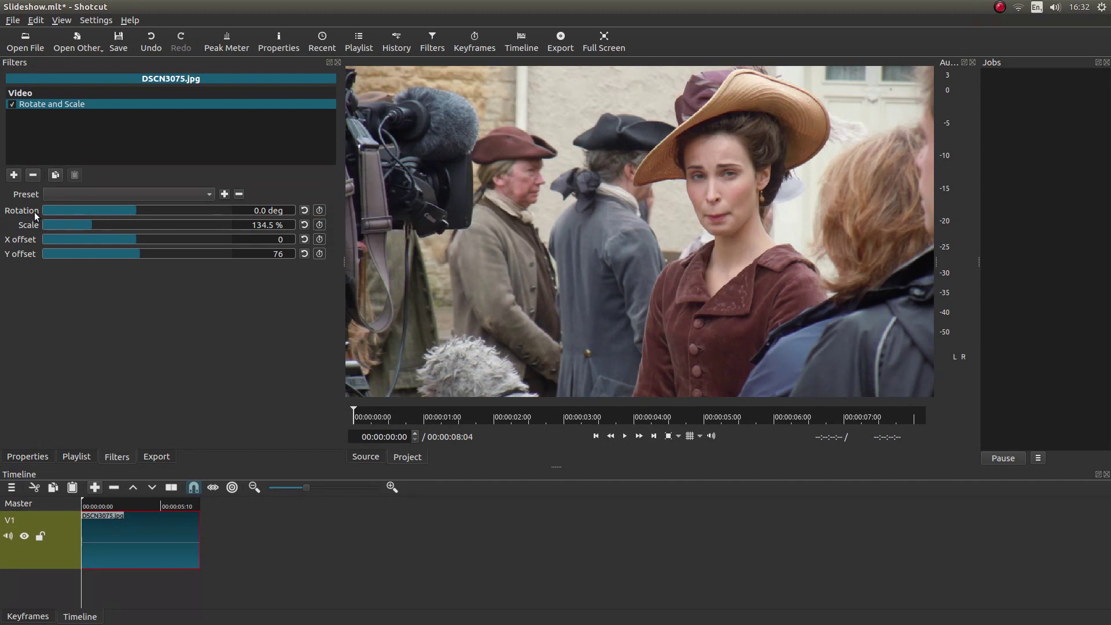
Enable keyframes for rotation, scale and offsets, then move to the clip's last frame
left_click(319, 210)
left_click(319, 225)
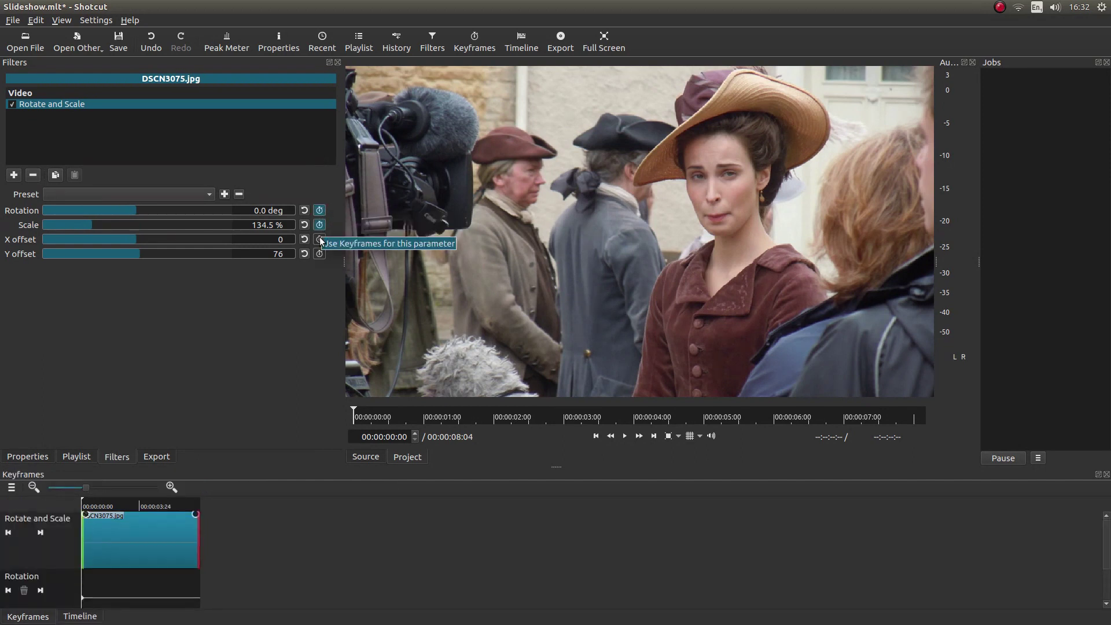
left_click(319, 239)
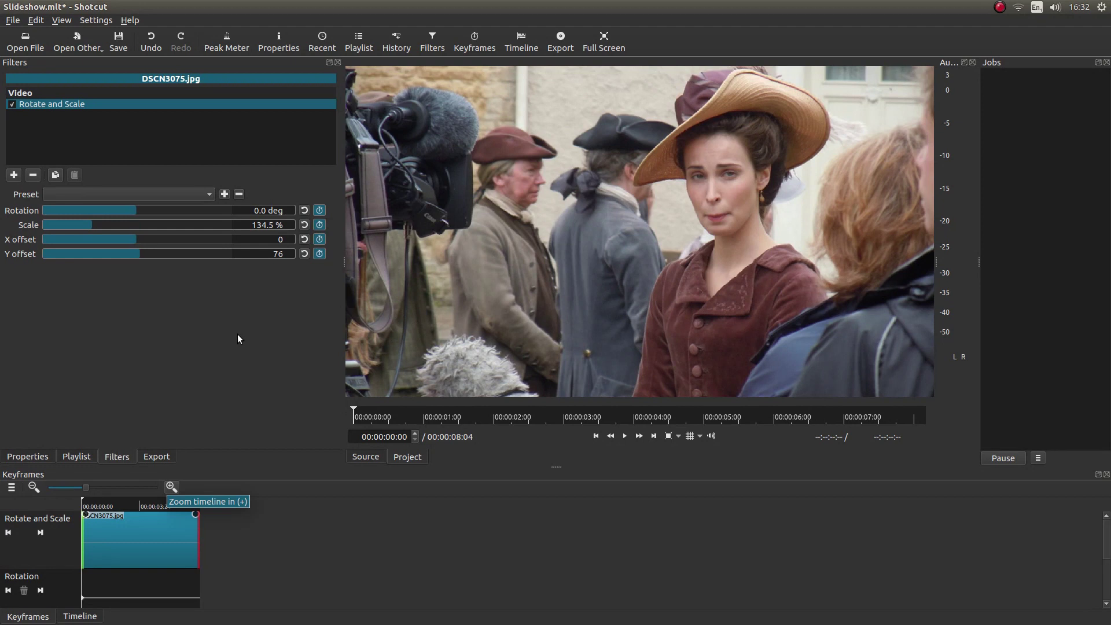
key("End")
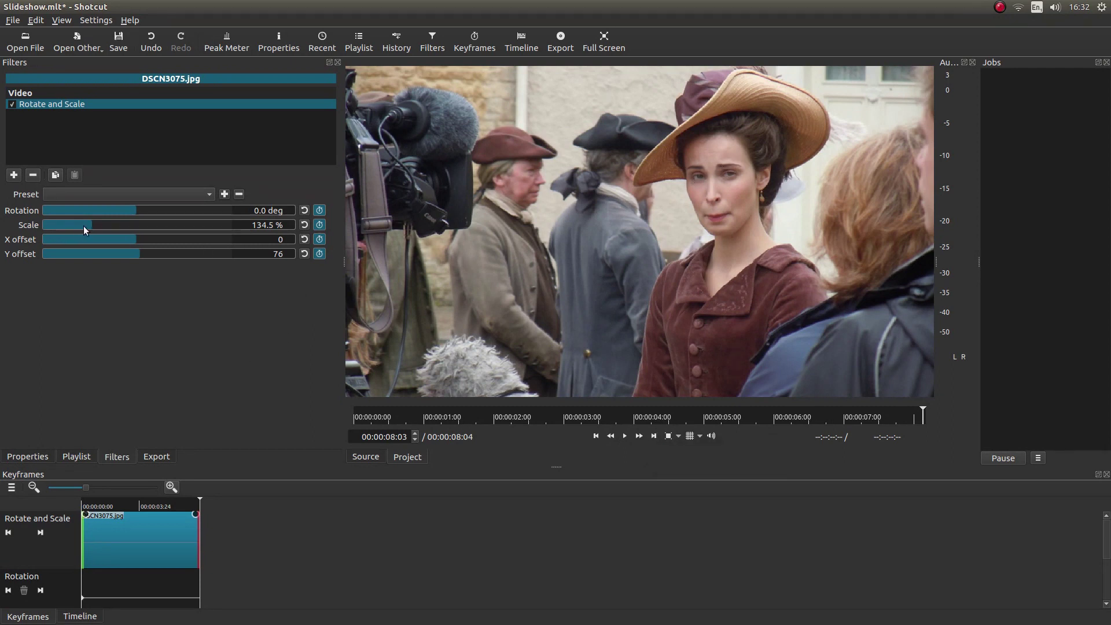
At the end frame, set Scale 225.1 %, Y offset 166 and X offset -103
scroll(91, 225, "down", 3)
left_click_drag(97, 227, 127, 226)
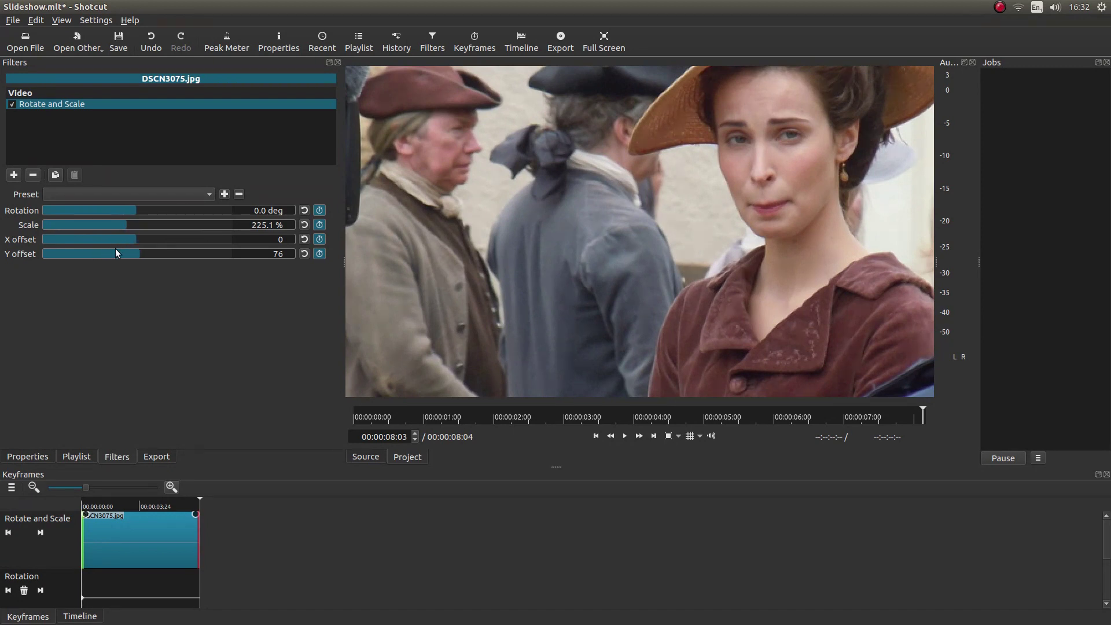
left_click(135, 254)
left_click_drag(137, 254, 144, 255)
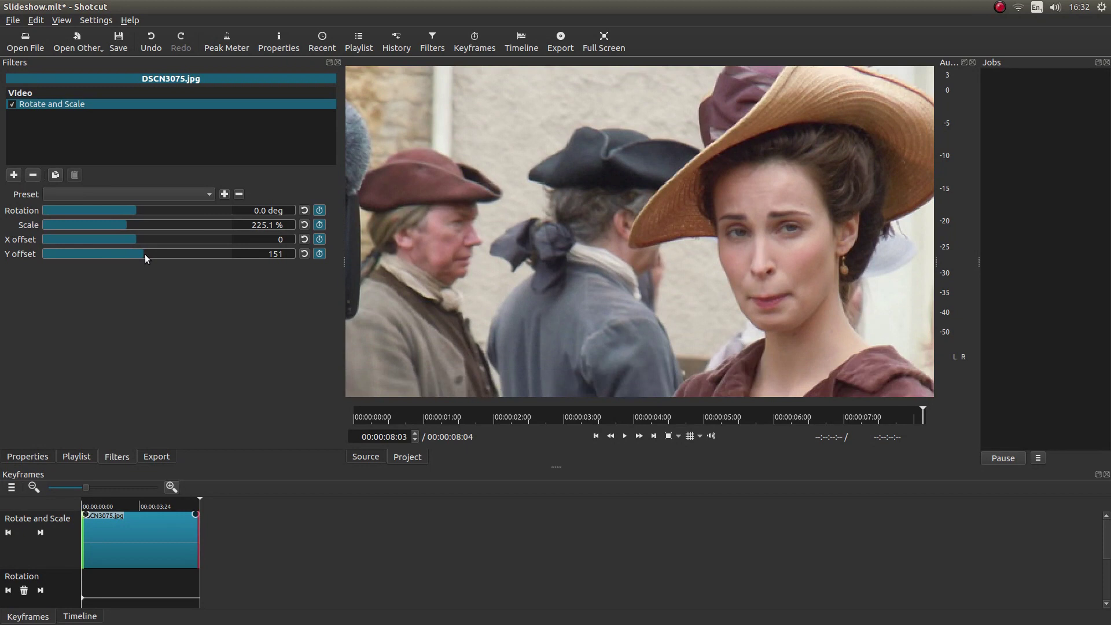
scroll(275, 253, "down", 3)
scroll(275, 254, "up", 18)
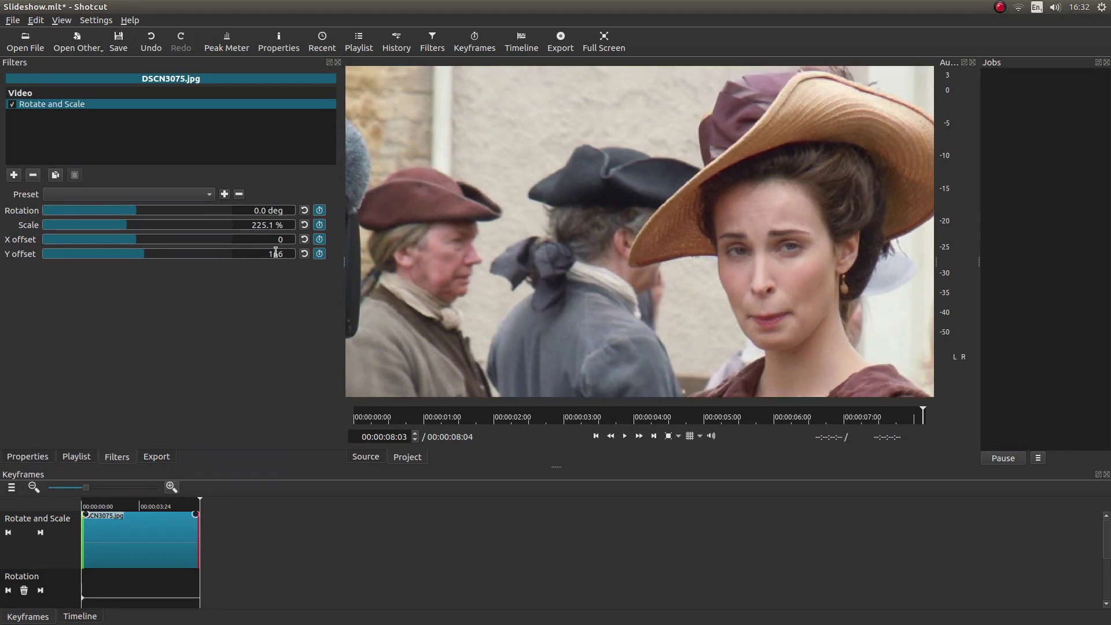
scroll(275, 254, "down", 10)
left_click(137, 241)
left_click_drag(141, 241, 133, 240)
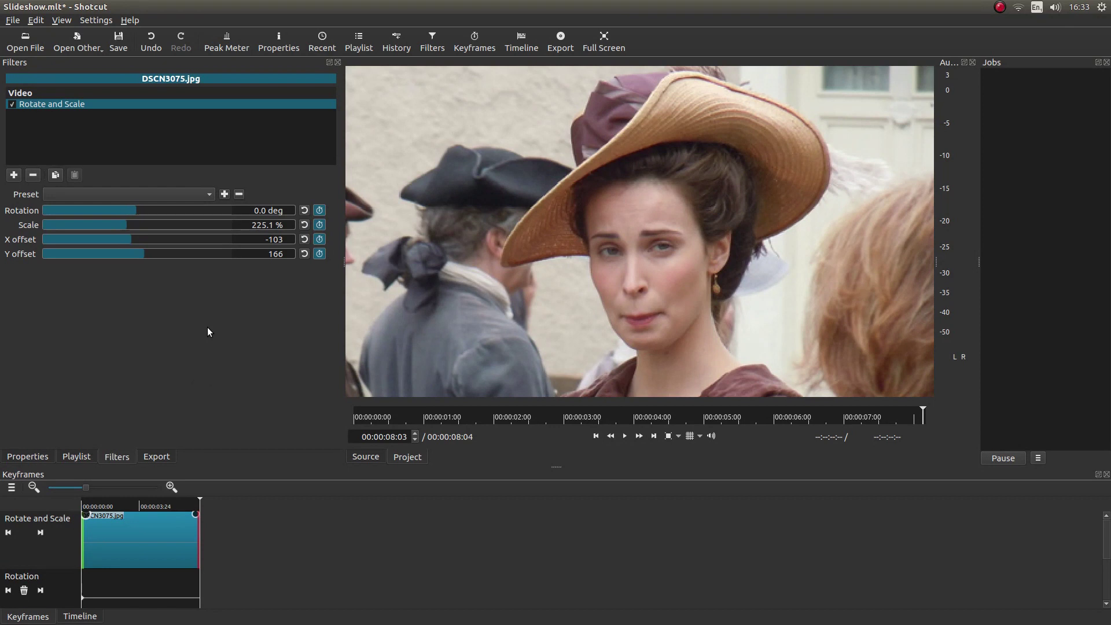
Play the clip from its start to preview the keyframed zoom into the close-up
key("Home")
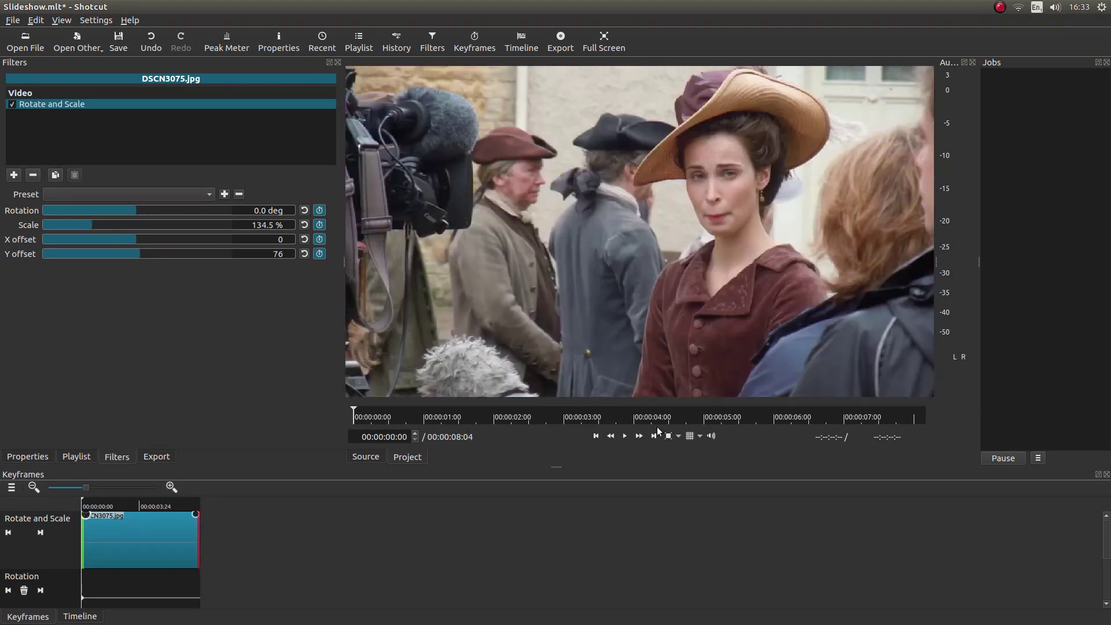
left_click(624, 436)
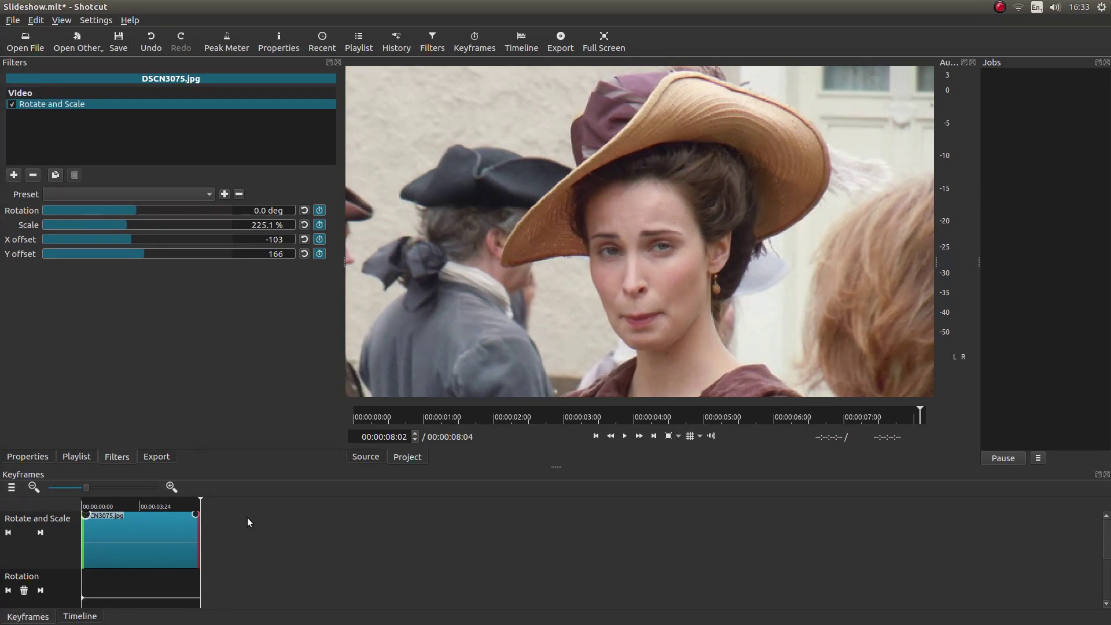
Drag DSCN3115 ADITIONAL.jpg onto V1 after DSCN3075.jpg and jump to its start
left_click(81, 616)
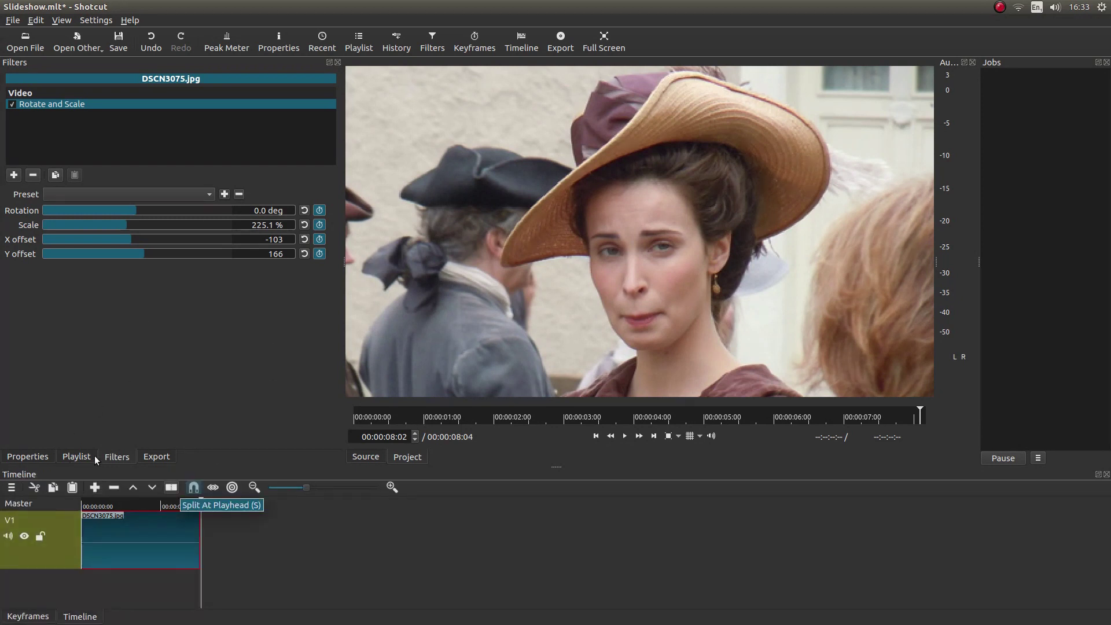
left_click(72, 458)
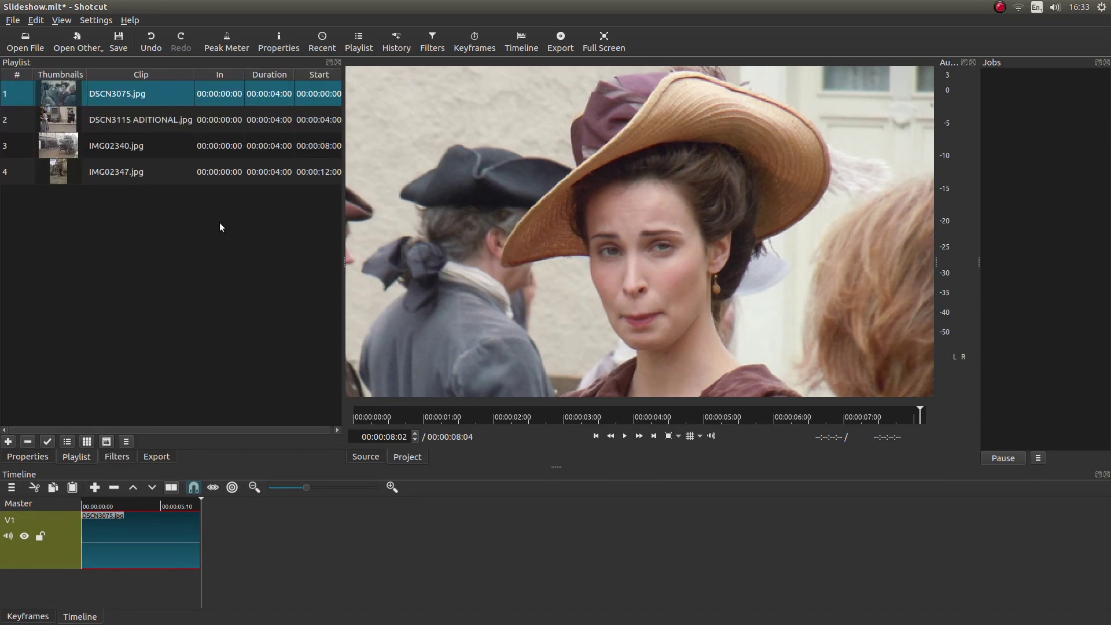
left_click_drag(47, 115, 220, 536)
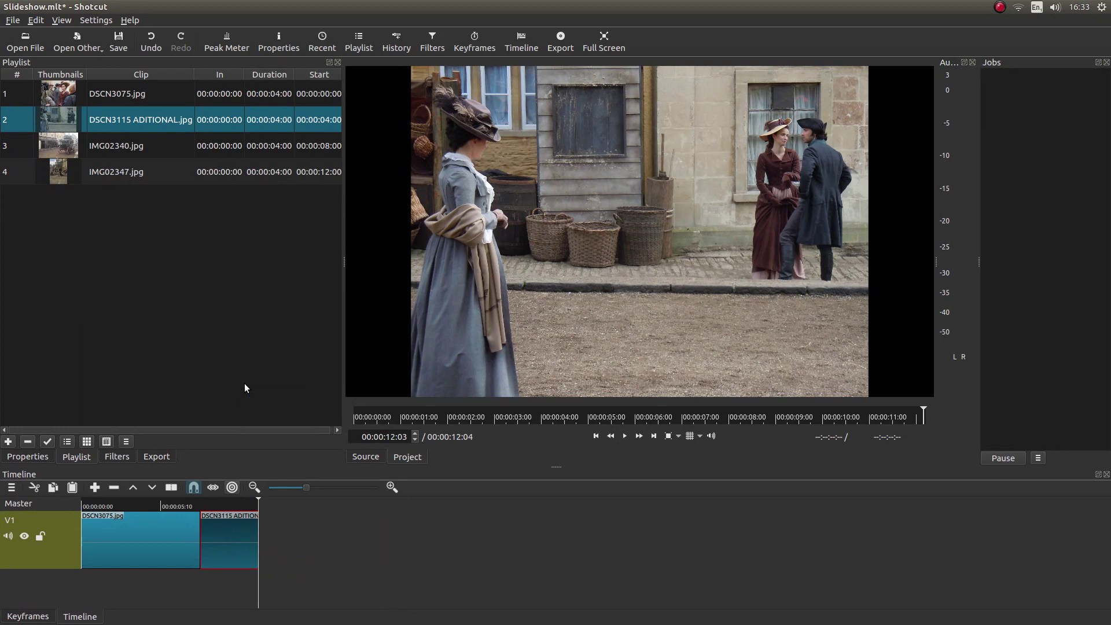
key("Up")
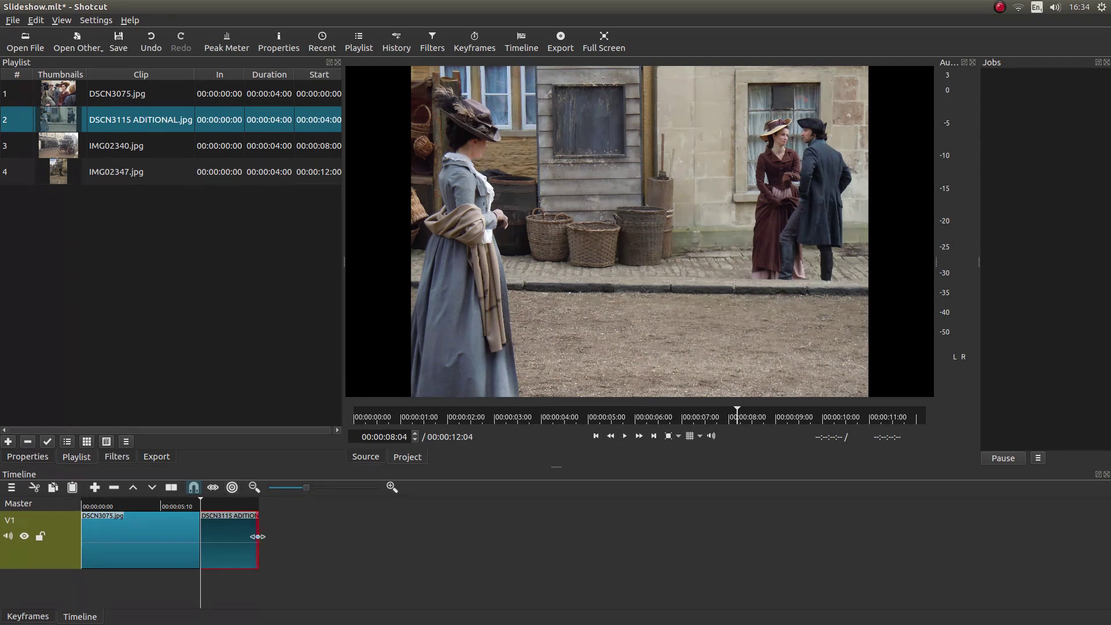
Stretch the DSCN3115 ADITIONAL.jpg clip to about 14 seconds, so the project runs 00:00:22:04
left_click_drag(257, 536, 407, 539)
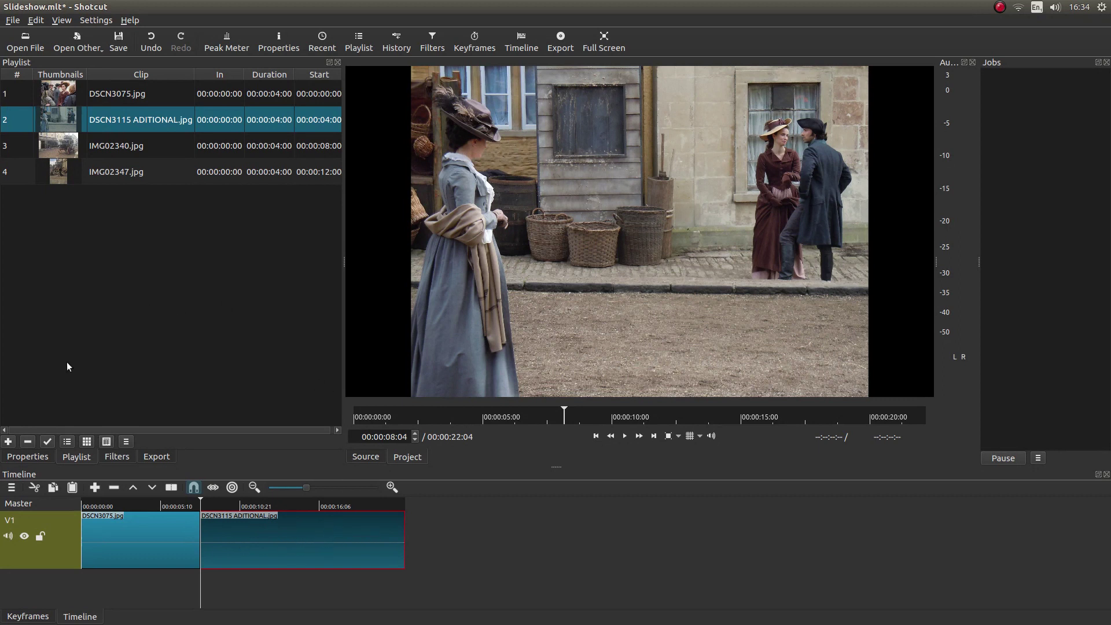
Add a Rotate and Scale filter to the DSCN3115 ADITIONAL.jpg clip
left_click(117, 457)
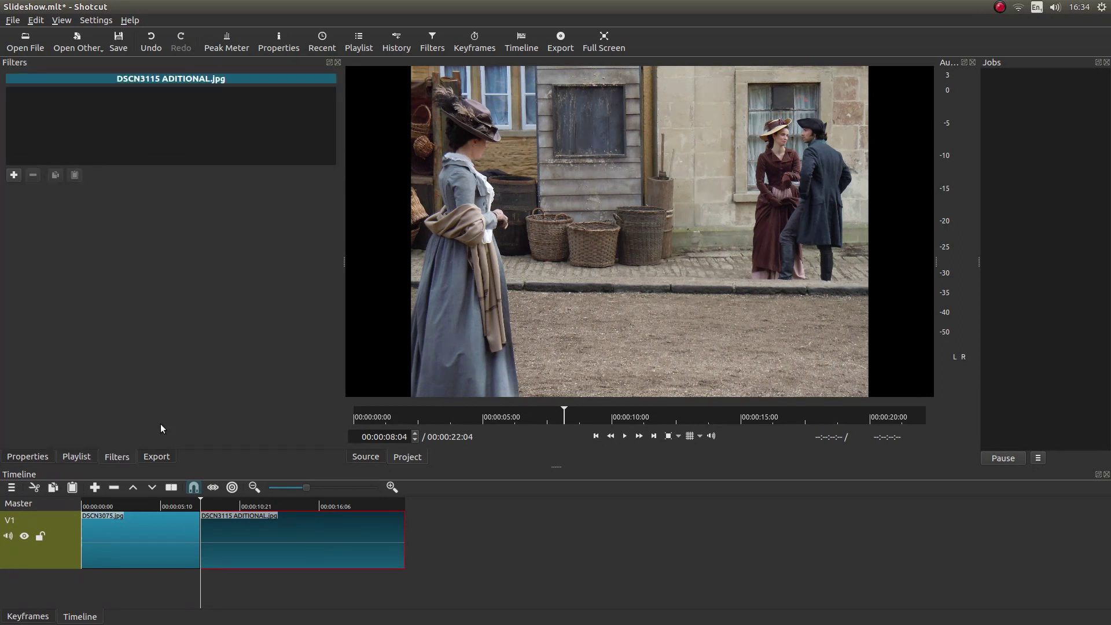
left_click(14, 175)
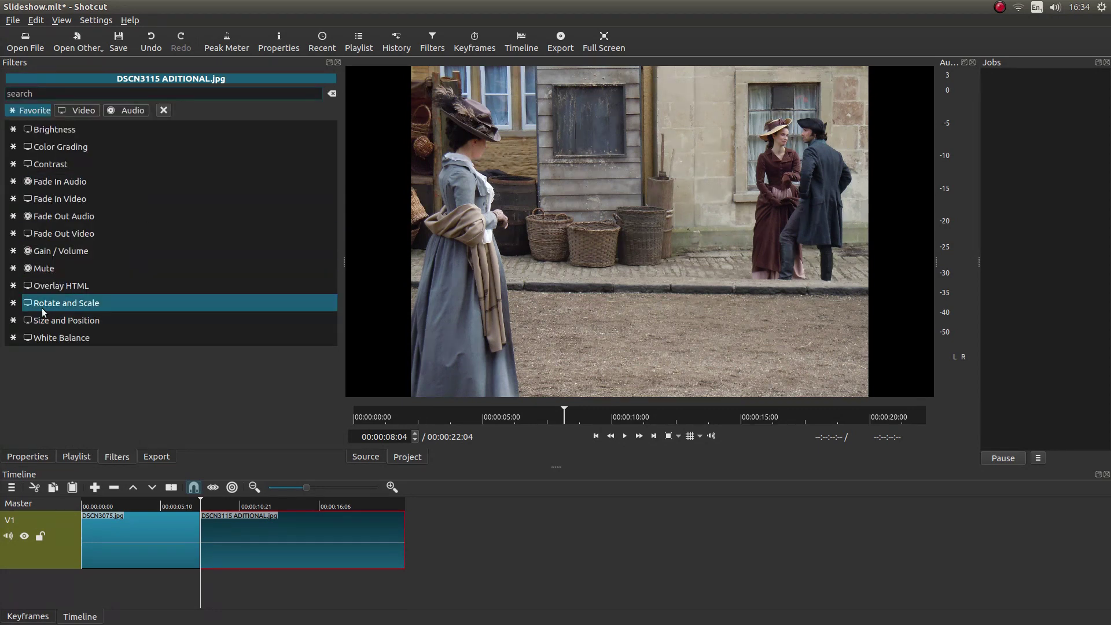
left_click(96, 304)
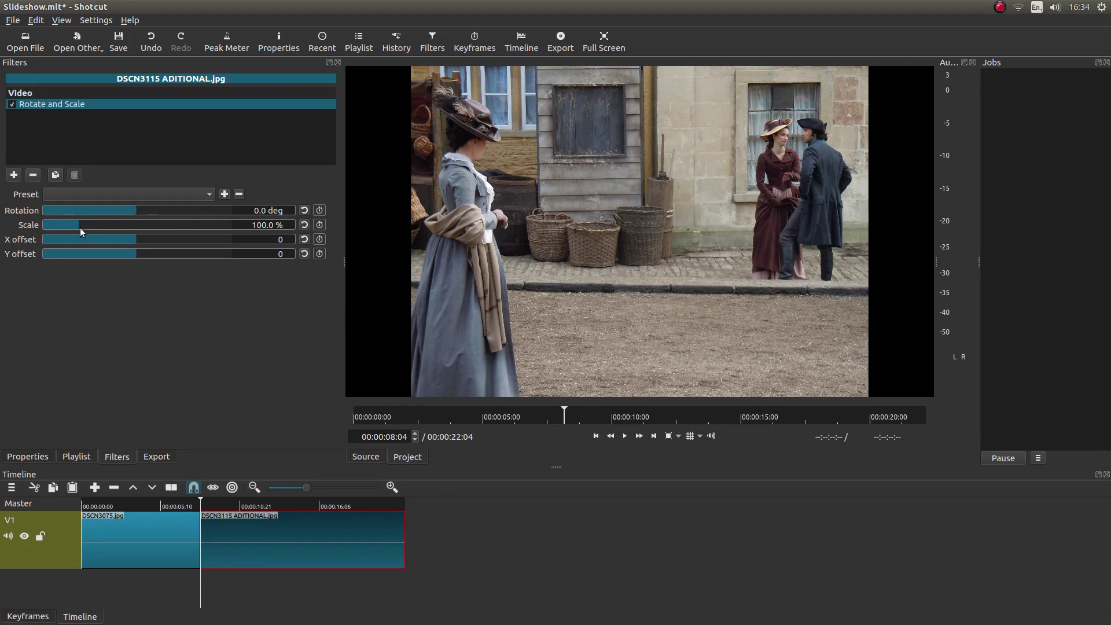
Set Scale 279.5 %, X offset 1019 and Y offset 767 to frame the woman's hat
left_click_drag(80, 228, 166, 253)
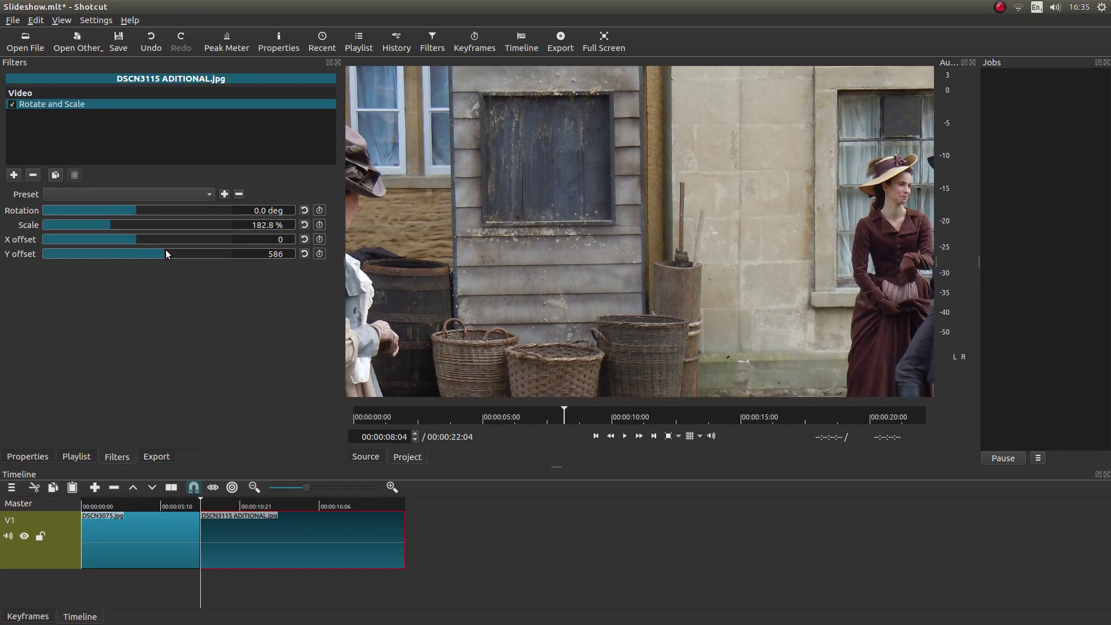
left_click(130, 238)
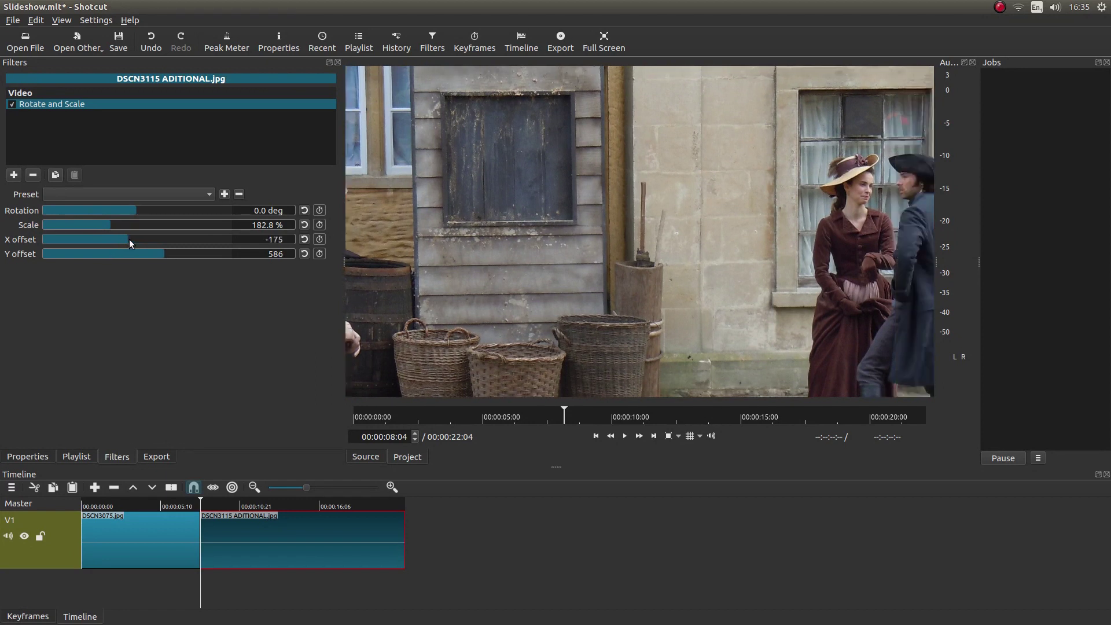
left_click_drag(128, 238, 162, 237)
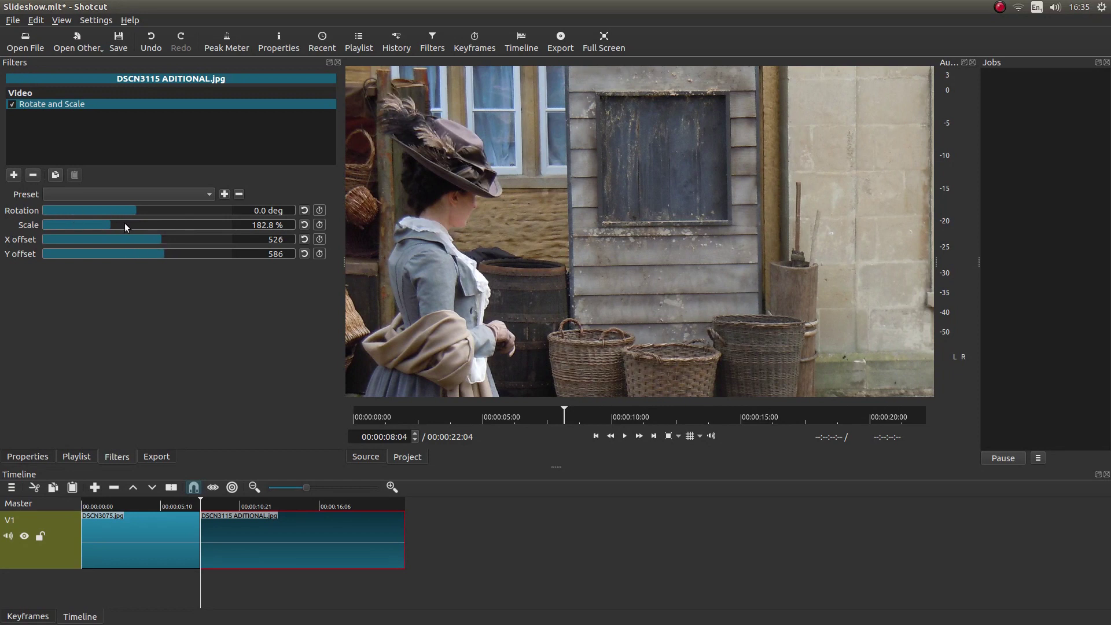
left_click_drag(120, 224, 185, 231)
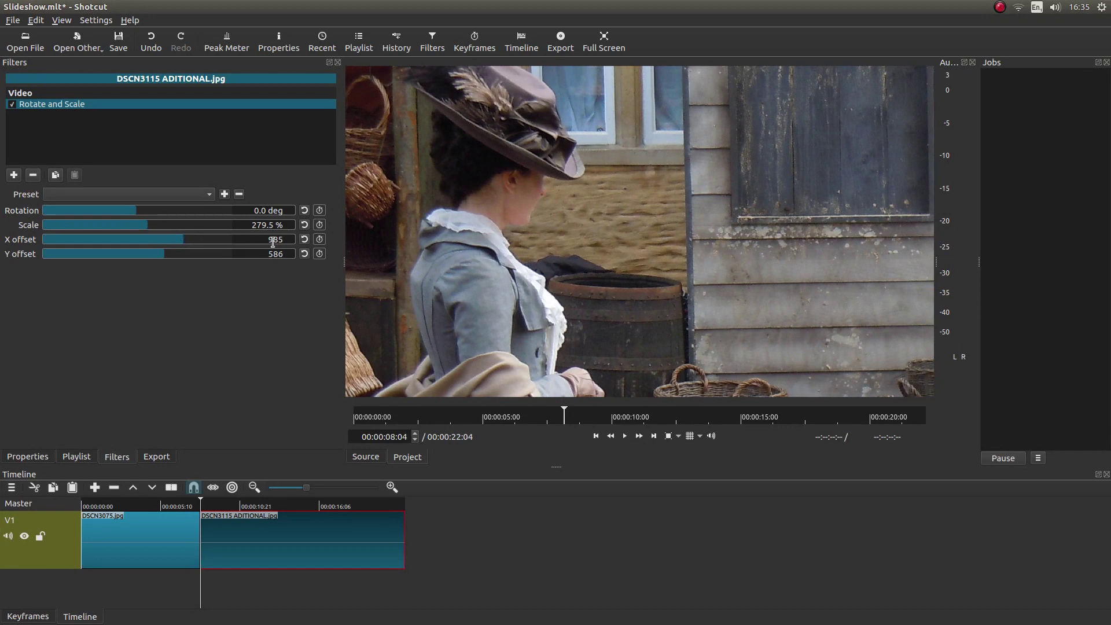
scroll(273, 242, "up", 14)
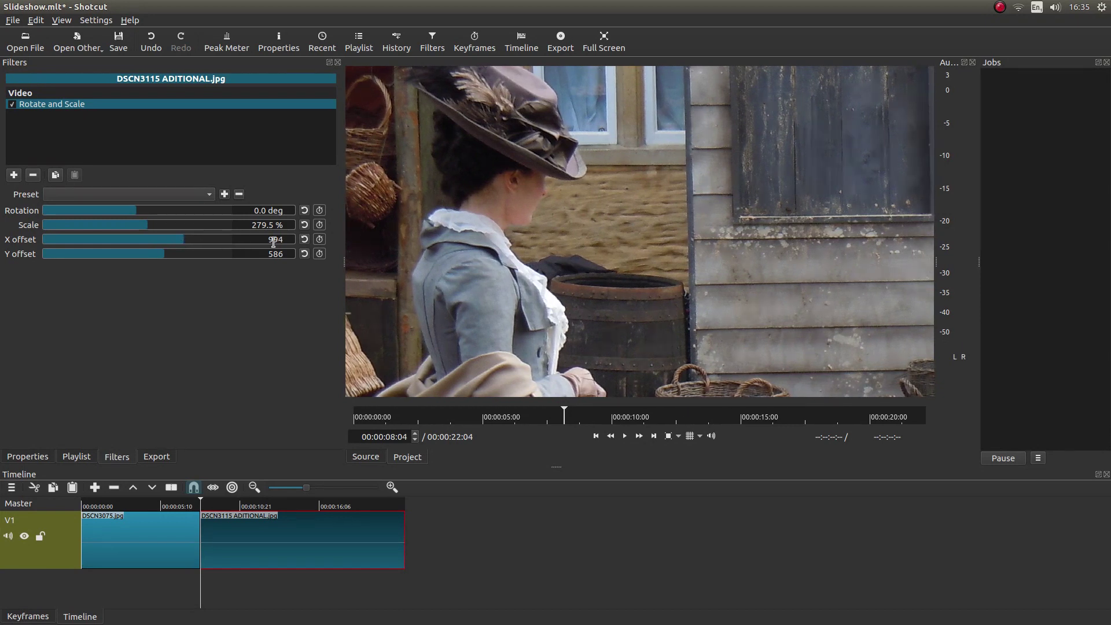
scroll(273, 242, "down", 1)
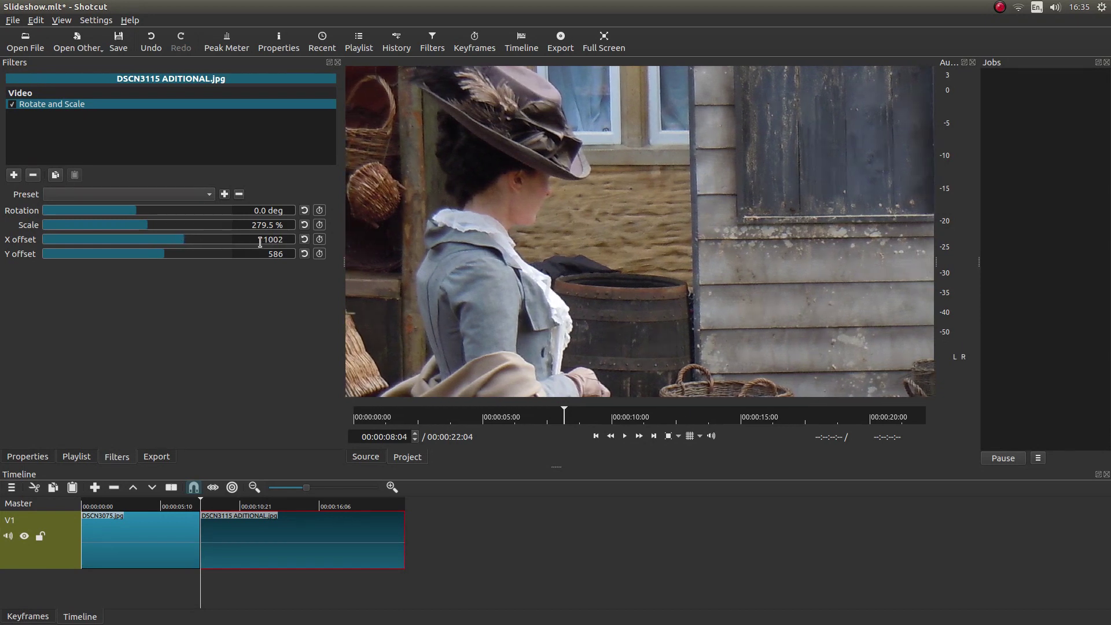
scroll(260, 238, "down", 4)
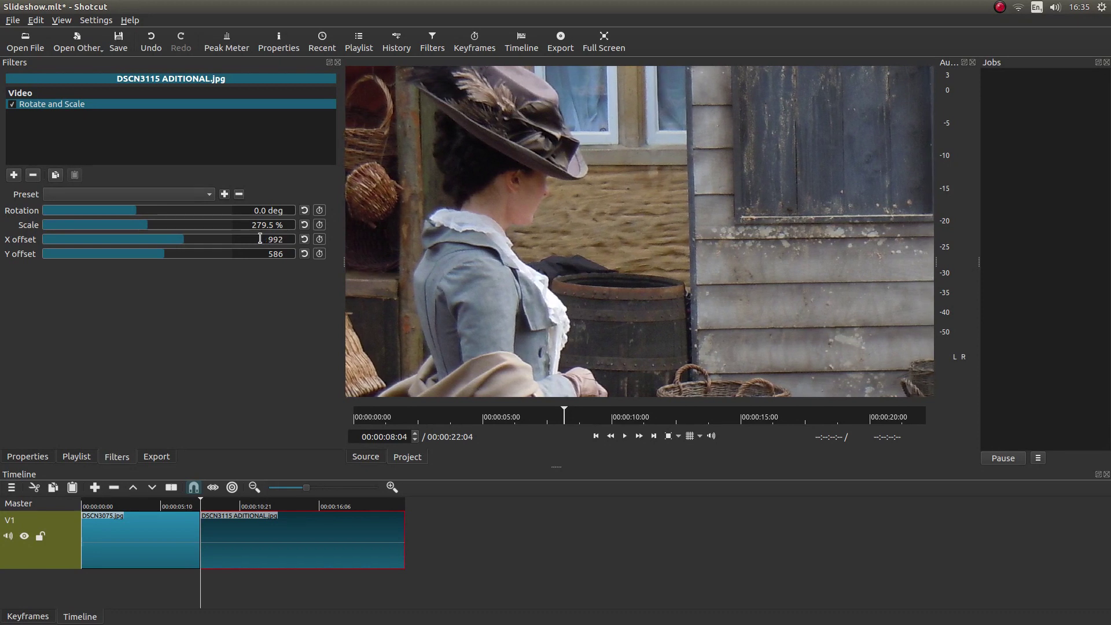
scroll(259, 239, "up", 14)
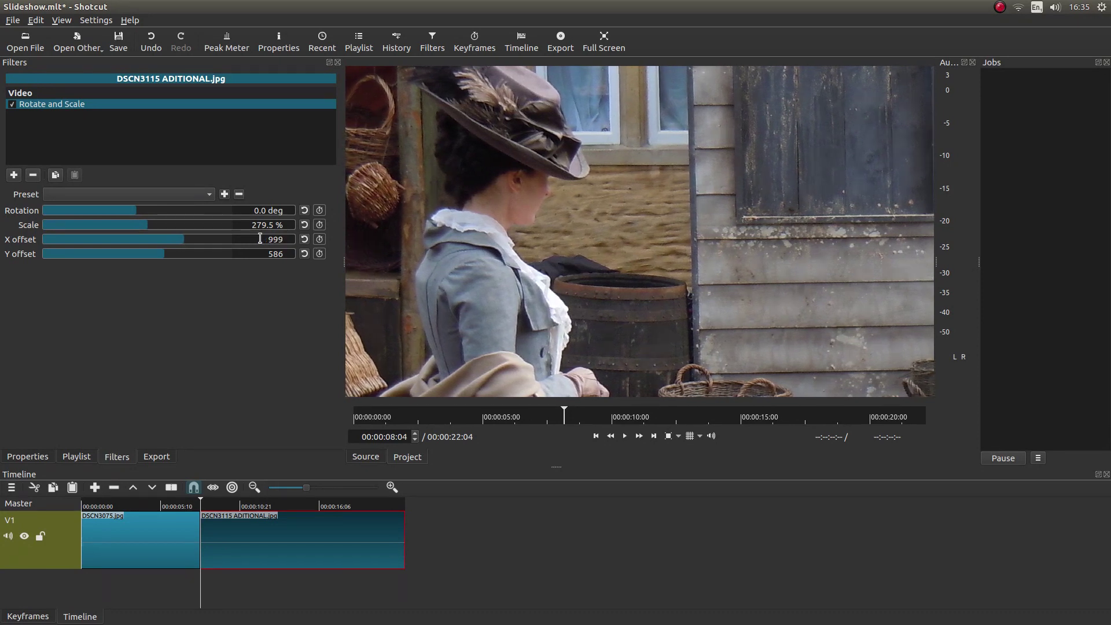
scroll(260, 238, "up", 17)
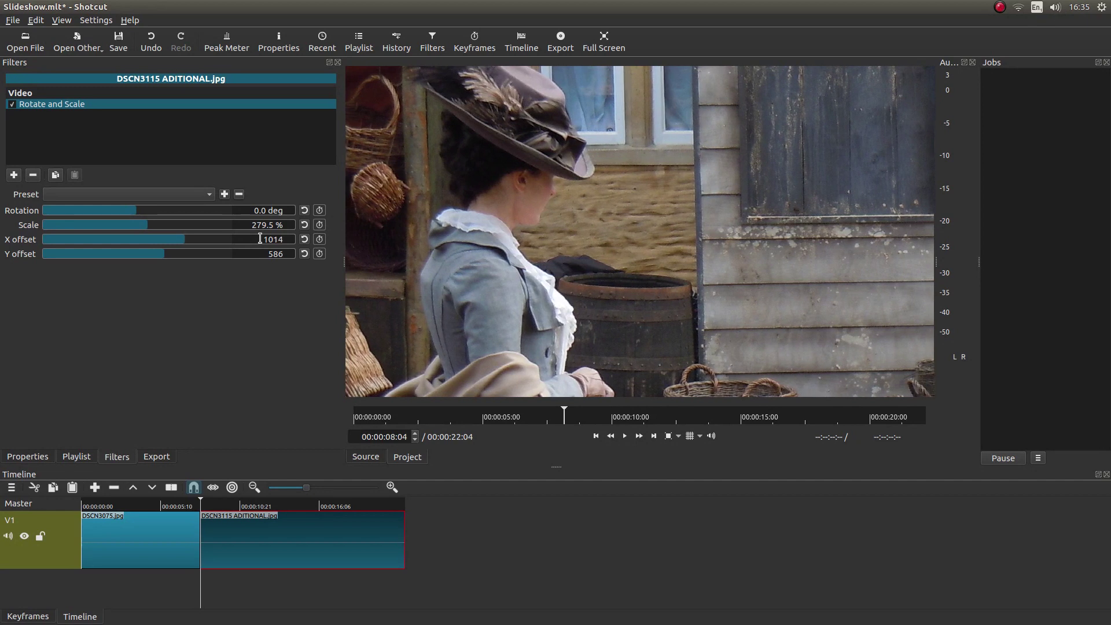
scroll(259, 238, "down", 6)
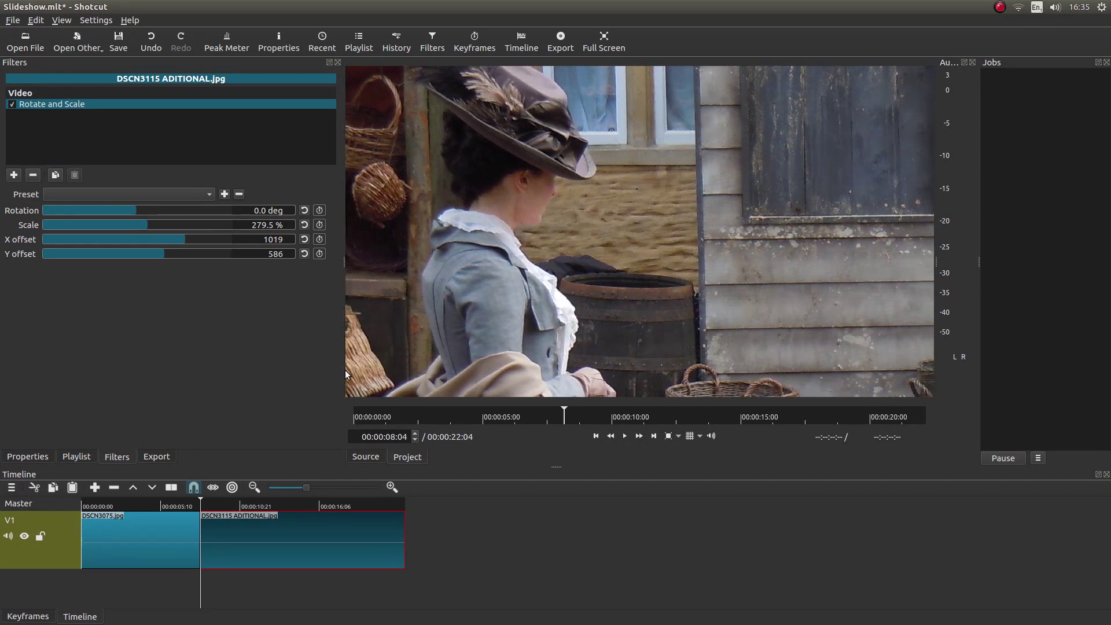
scroll(154, 255, "down", 15)
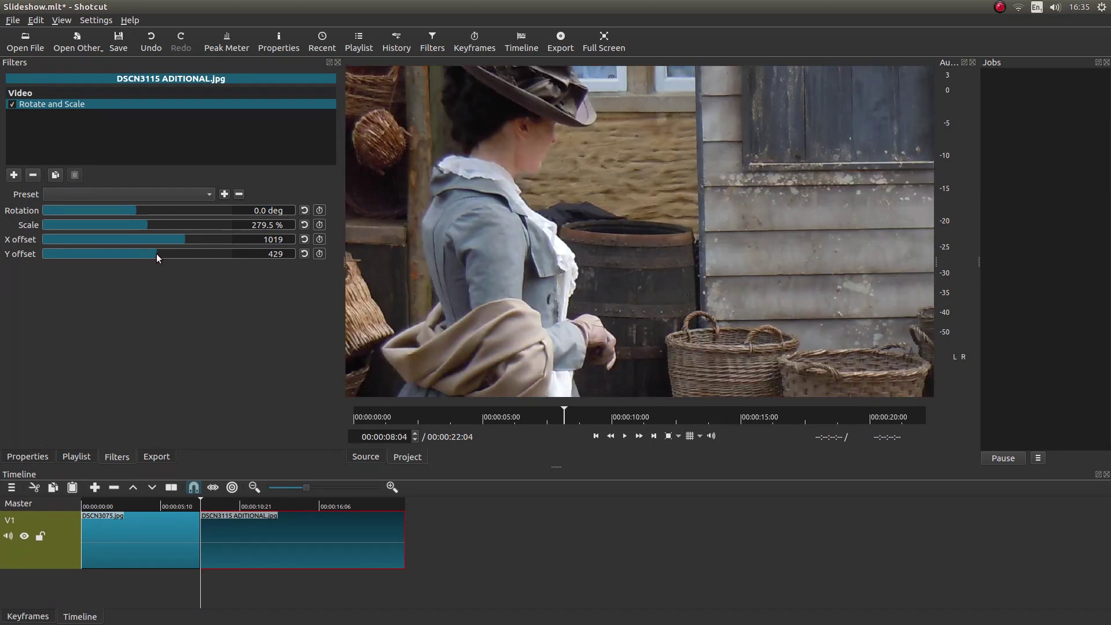
scroll(154, 254, "up", 4)
scroll(152, 255, "up", 3)
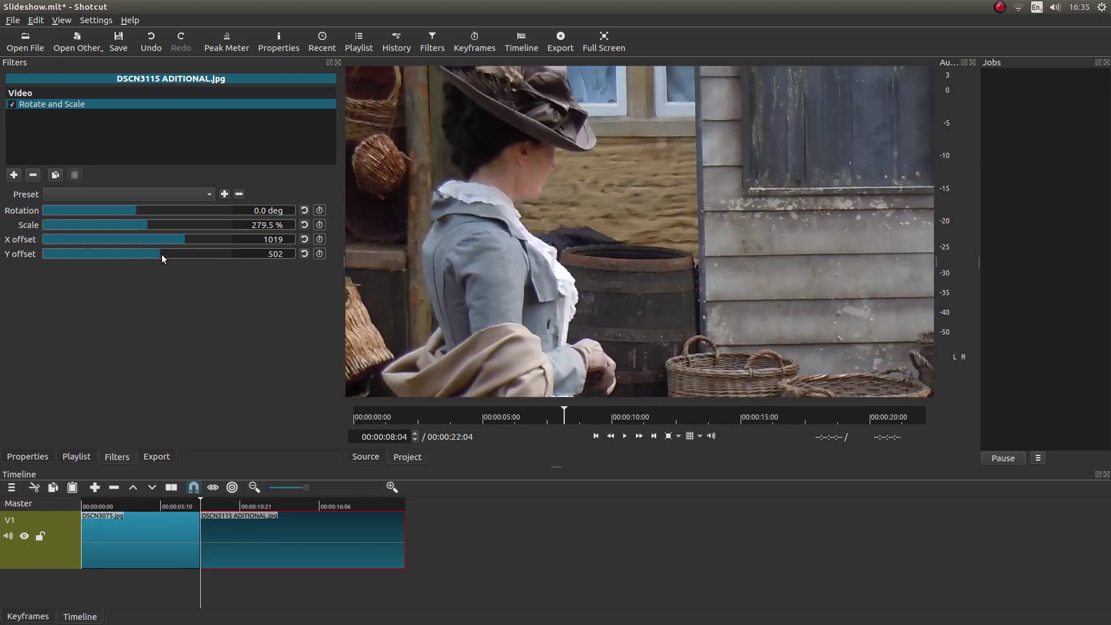
left_click_drag(162, 255, 174, 255)
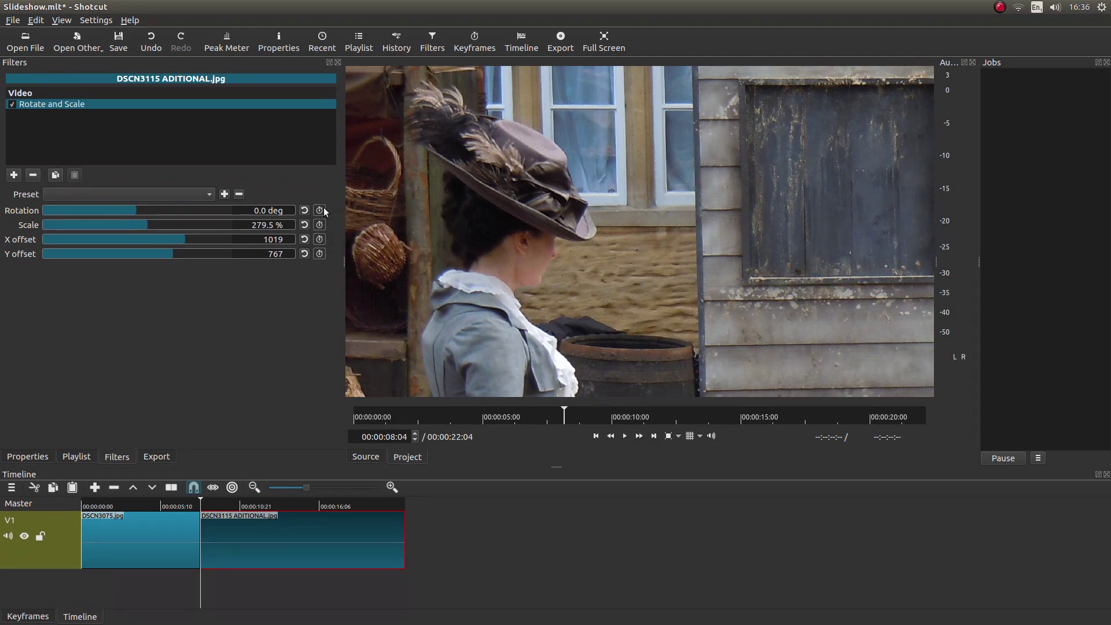
Enable keyframes on Rotation, Scale, X offset and Y offset
left_click(323, 208)
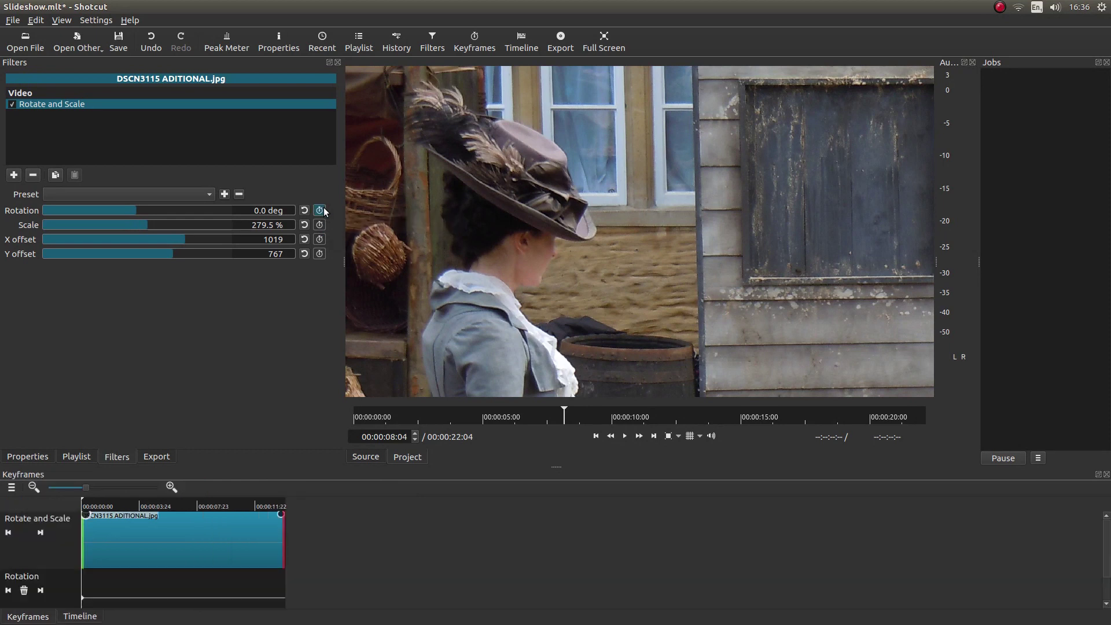
left_click(321, 225)
left_click(319, 239)
left_click(320, 254)
At the clip end, set X offset -1021 and Y offset 816 to frame the couple by the window
key("End")
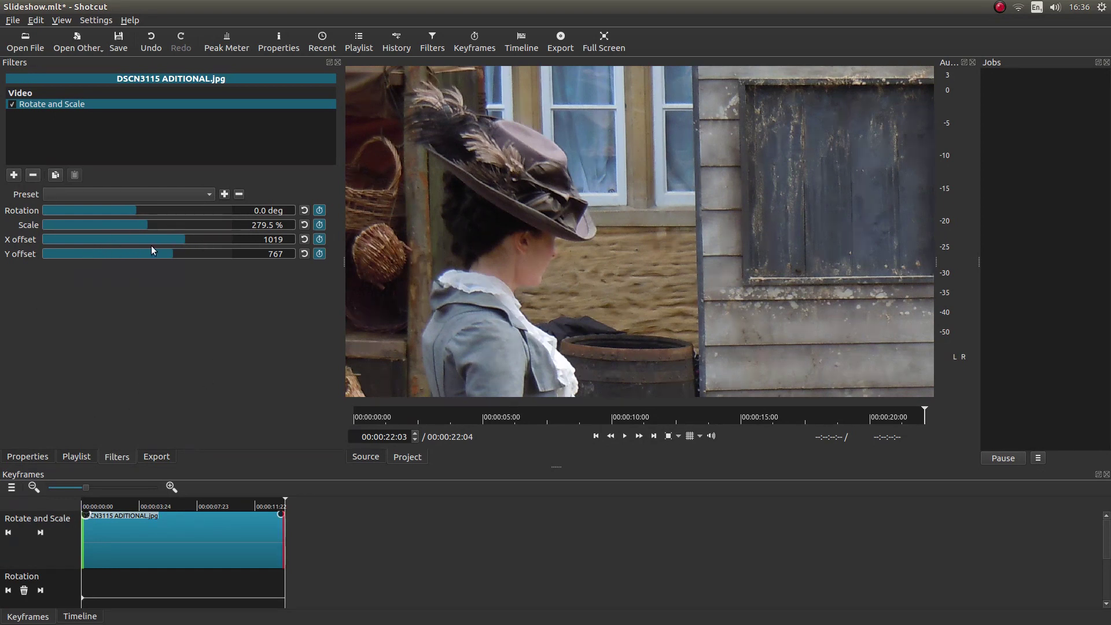
left_click(168, 253)
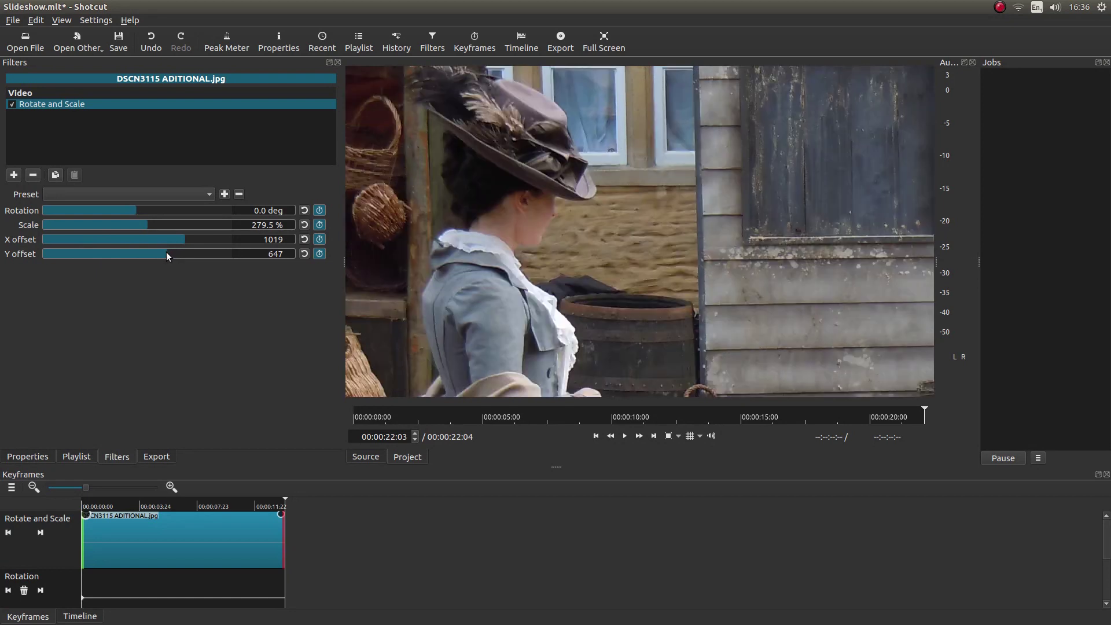
left_click_drag(166, 254, 88, 238)
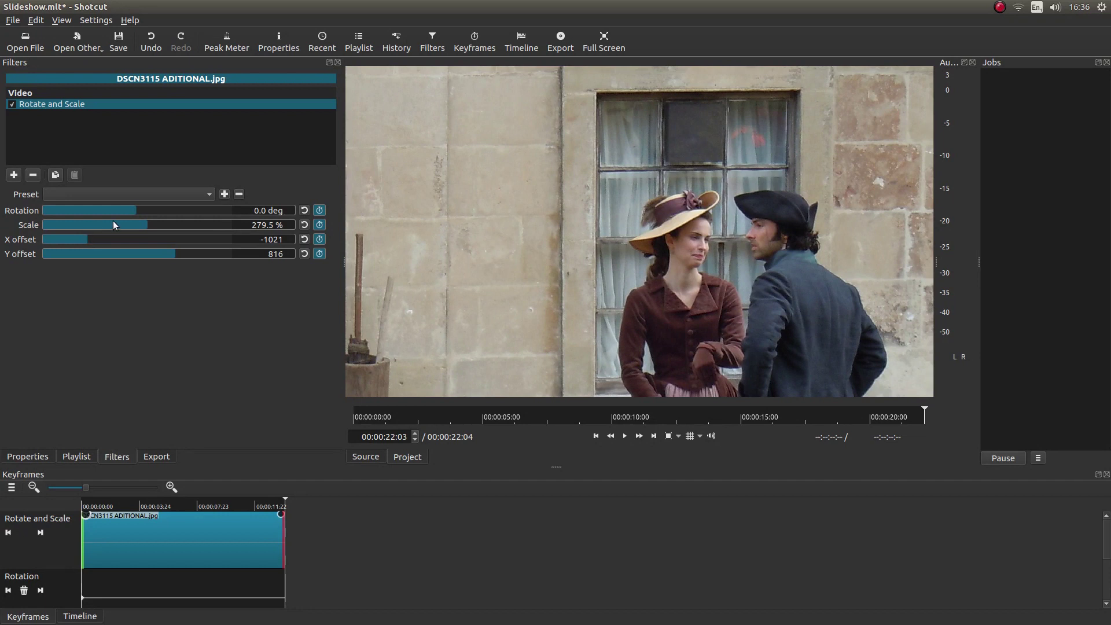
Zoom the end frame in to 481.9 % on the couple
scroll(146, 224, "down", 3)
scroll(155, 228, "up", 5)
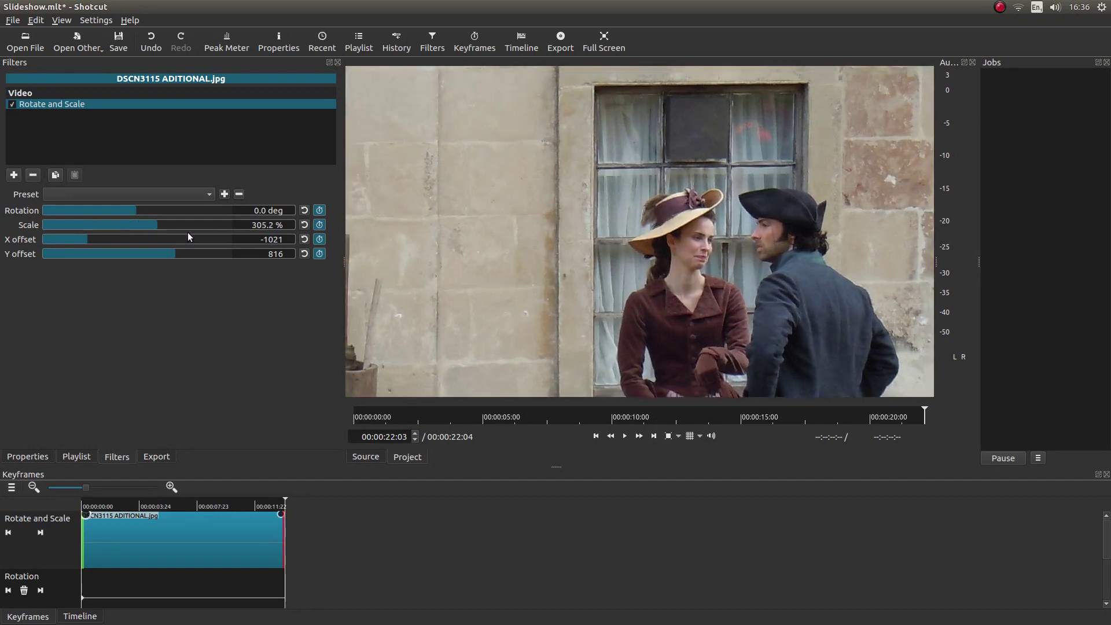
left_click_drag(188, 232, 173, 230)
scroll(173, 225, "down", 3)
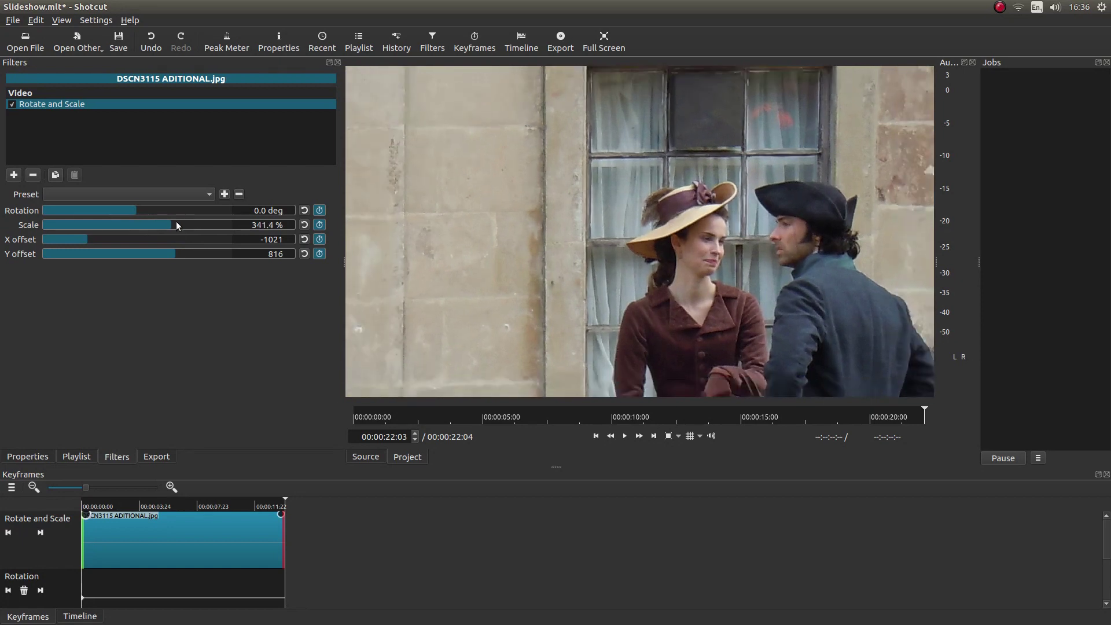
scroll(174, 227, "down", 1)
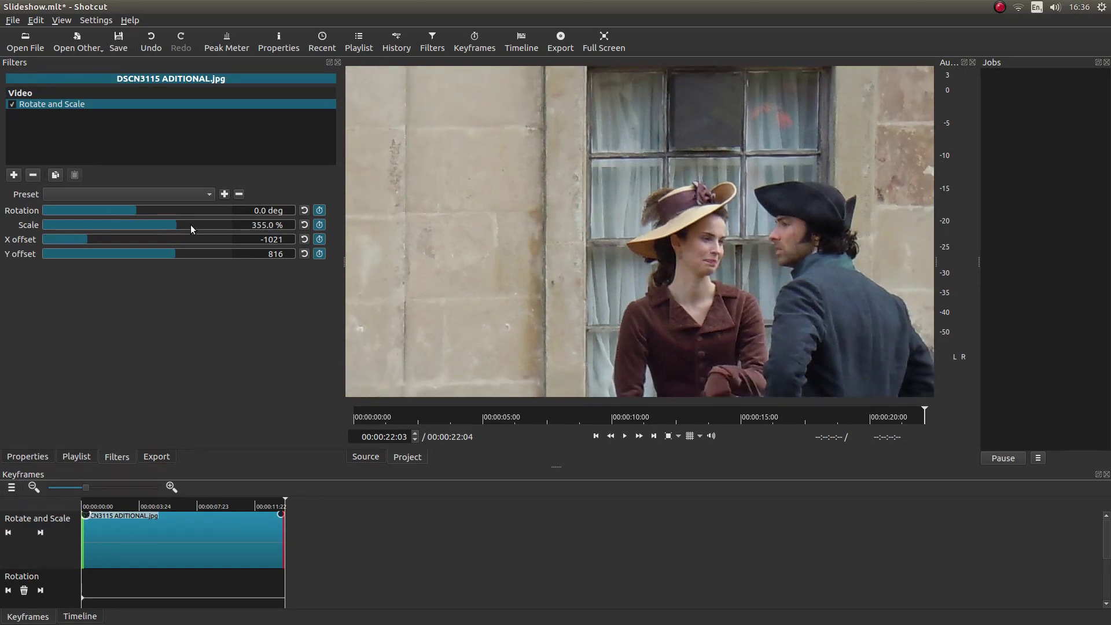
left_click_drag(191, 224, 227, 224)
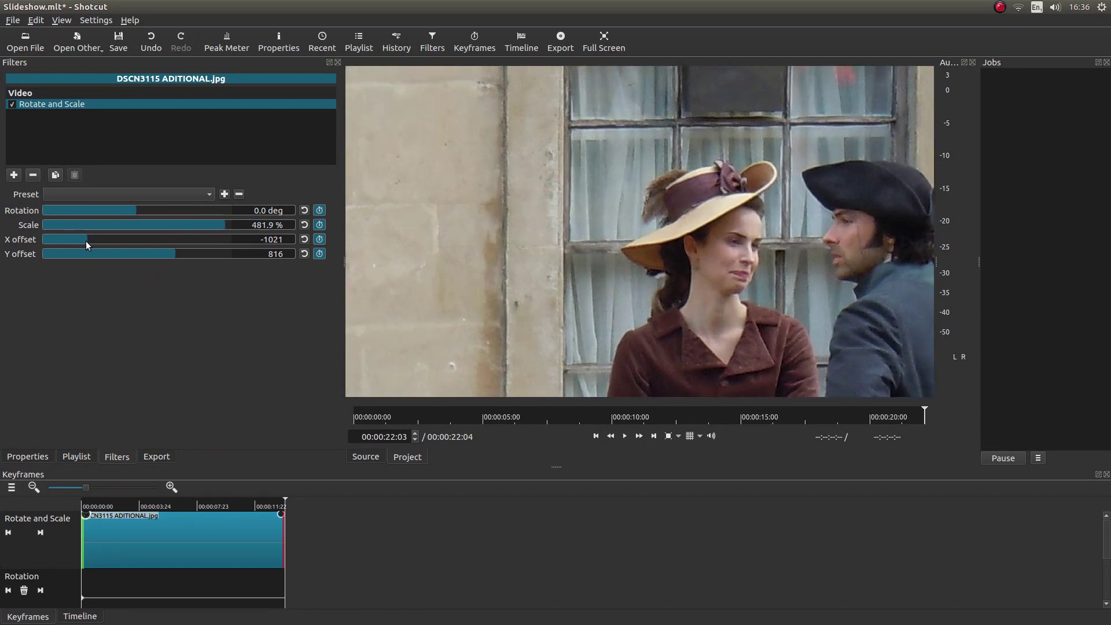
Shift the end frame to X offset -1275 and Y offset 683, centring the couple
left_click_drag(86, 241, 95, 241)
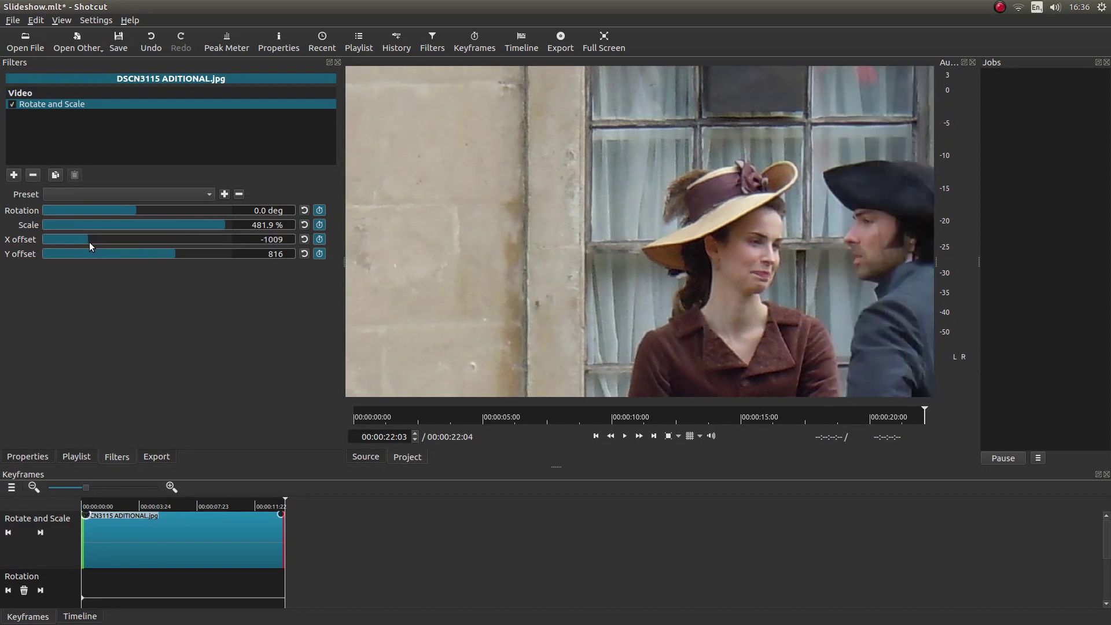
left_click_drag(89, 242, 80, 242)
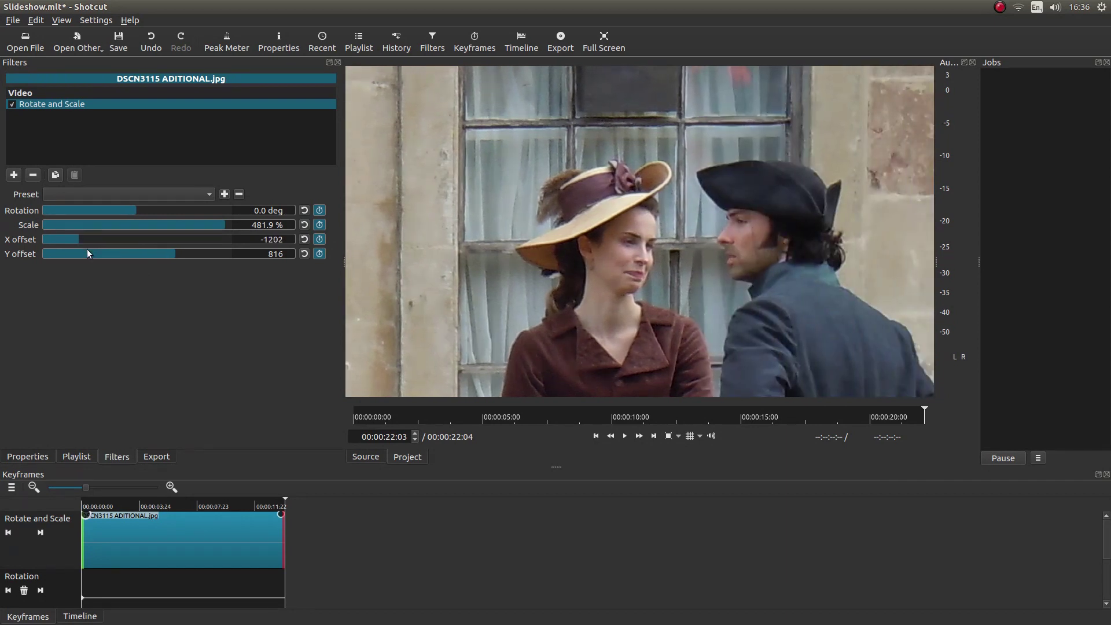
left_click_drag(151, 257, 175, 256)
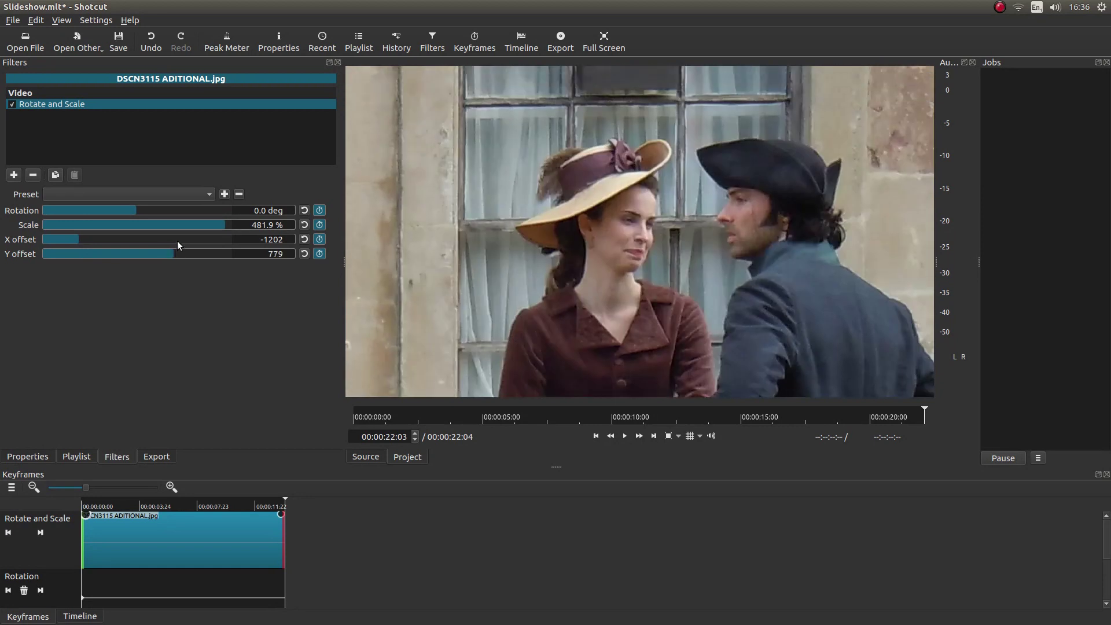
left_click_drag(76, 239, 76, 239)
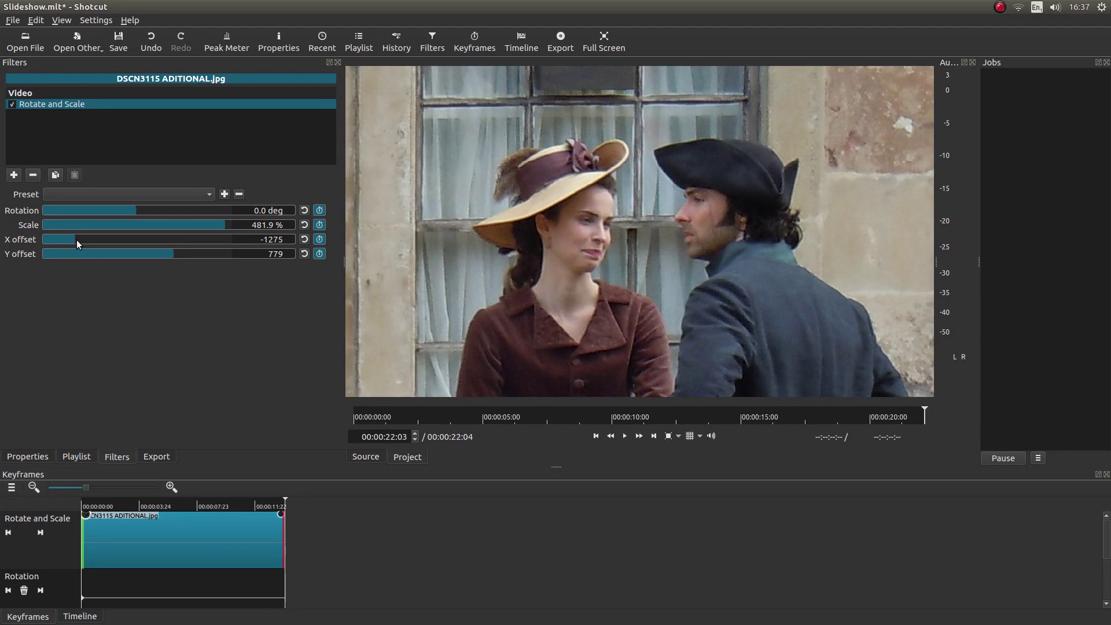
mouse_move(167, 255)
left_mouse_down()
mouse_move(178, 253)
mouse_move(167, 252)
left_mouse_up()
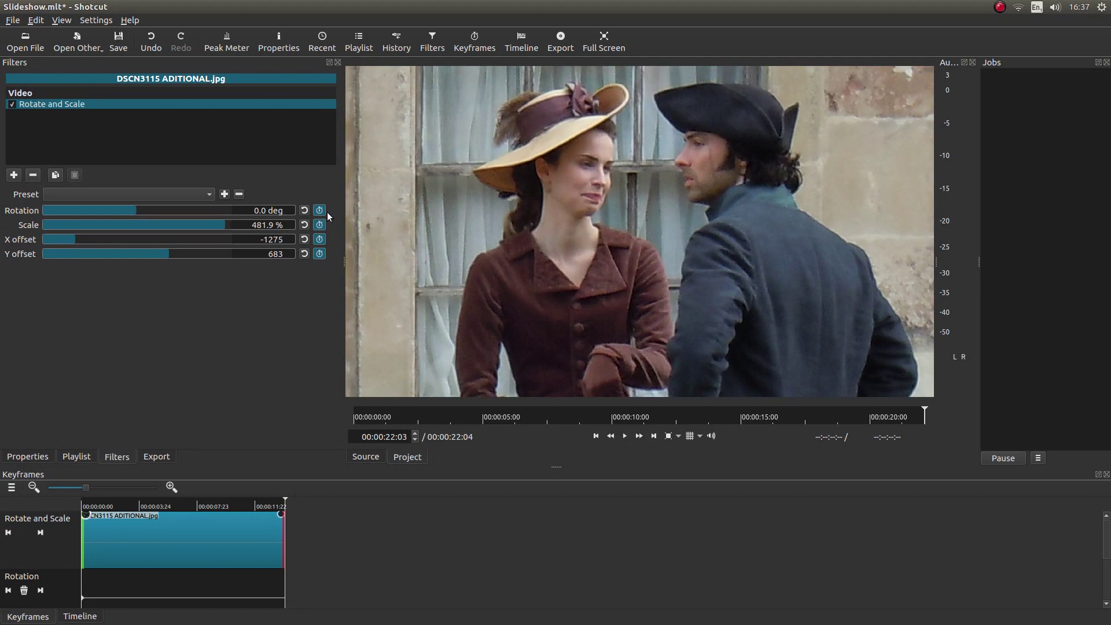
Show the timeline, return to the DSCN3115 clip start, and play its pan and zoom
left_click(81, 616)
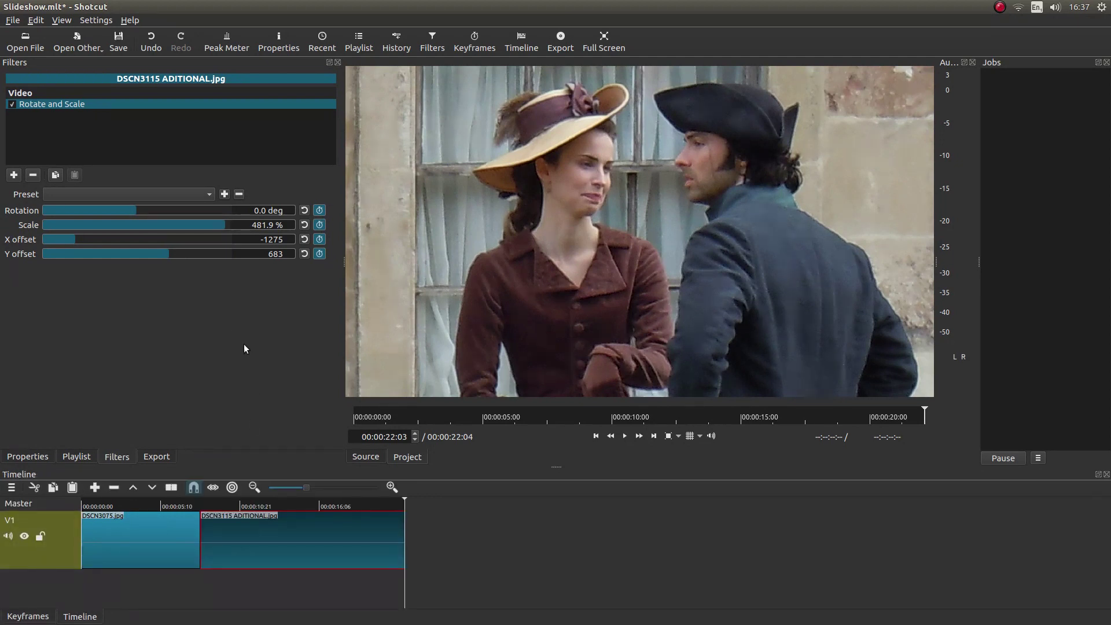
key("Up")
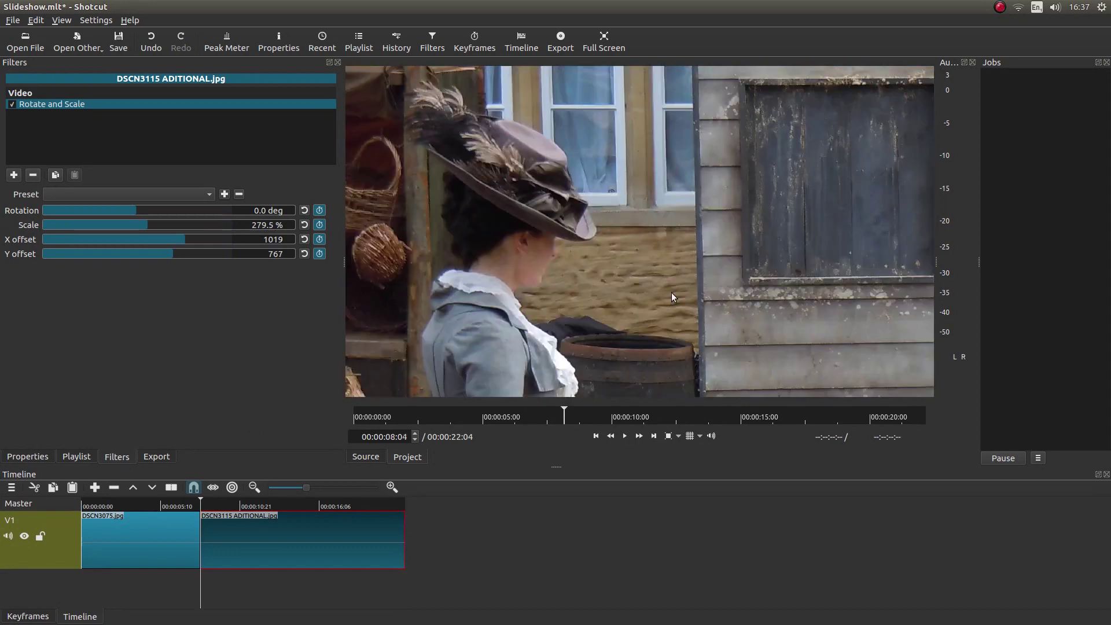
left_click(624, 436)
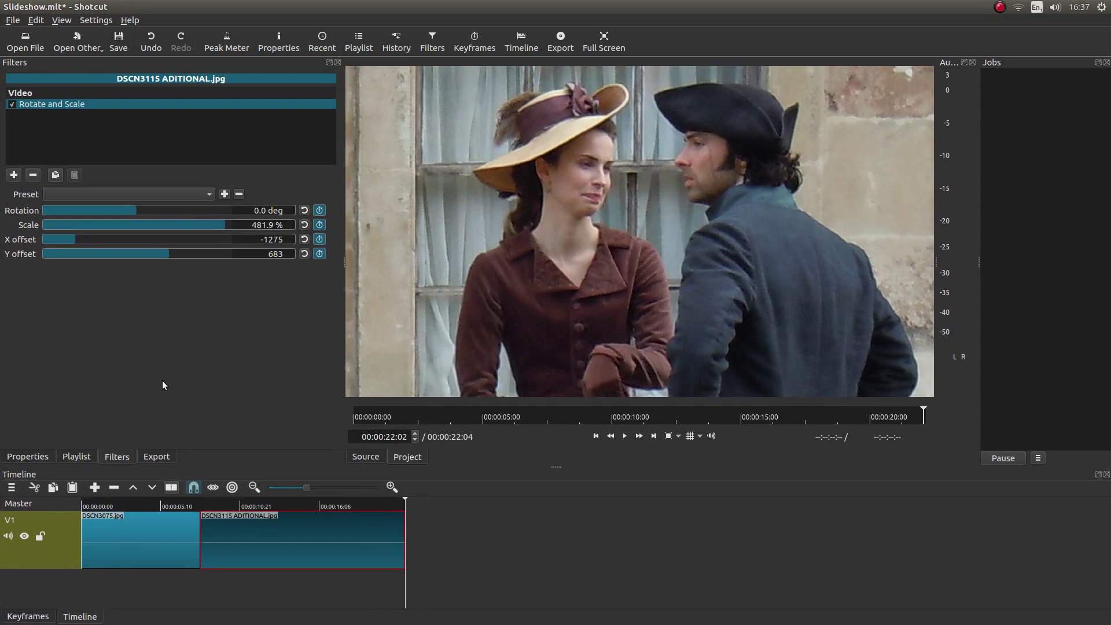
Drag IMG02340.jpg from the Playlist onto V1 after the second clip
left_click(76, 456)
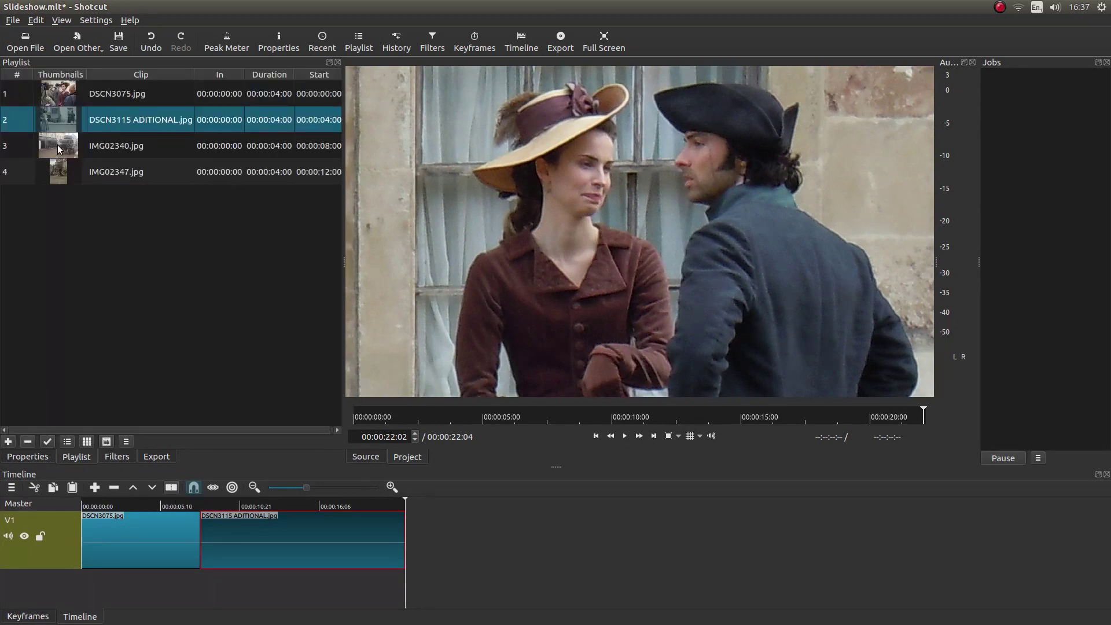
left_click_drag(62, 148, 533, 539)
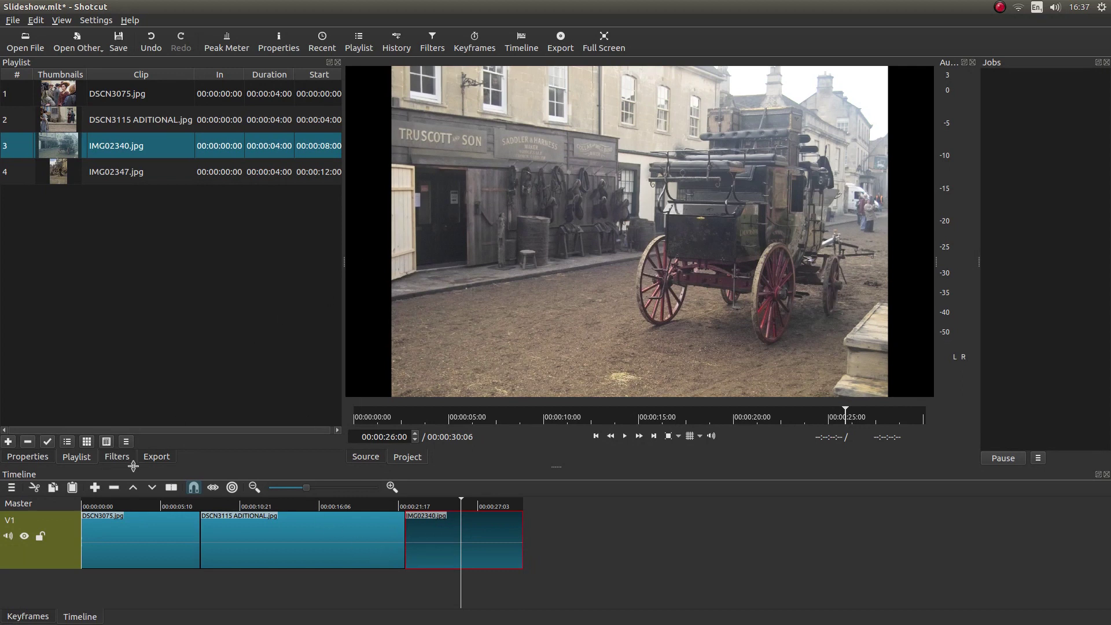
Add a Rotate and Scale filter to IMG02340.jpg with Scale 127 % and Y offset 91
left_click(116, 457)
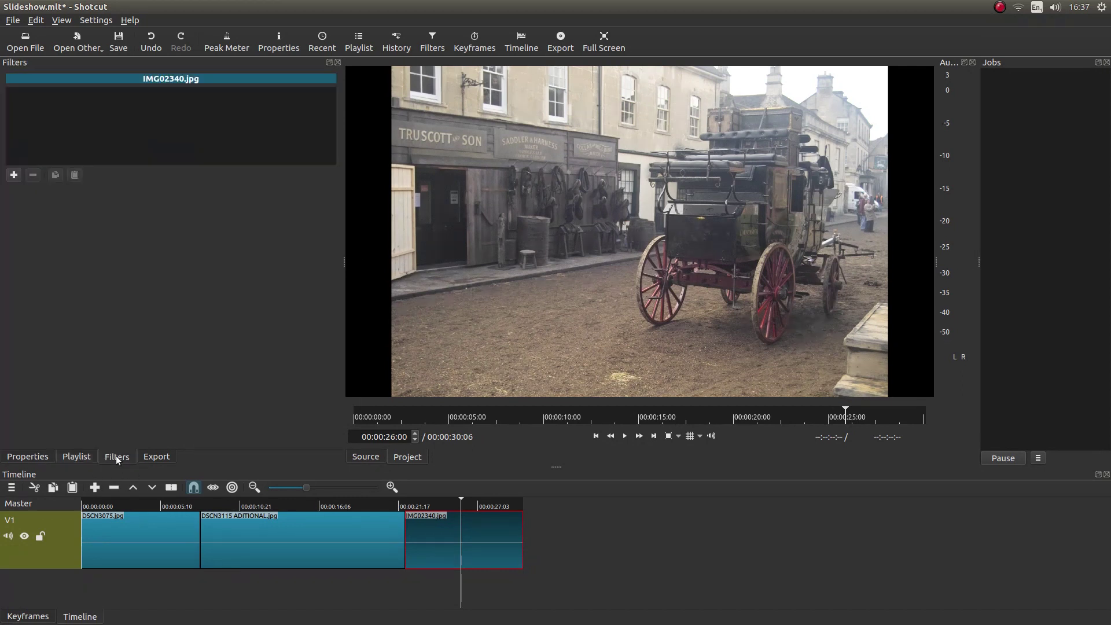
left_click(14, 174)
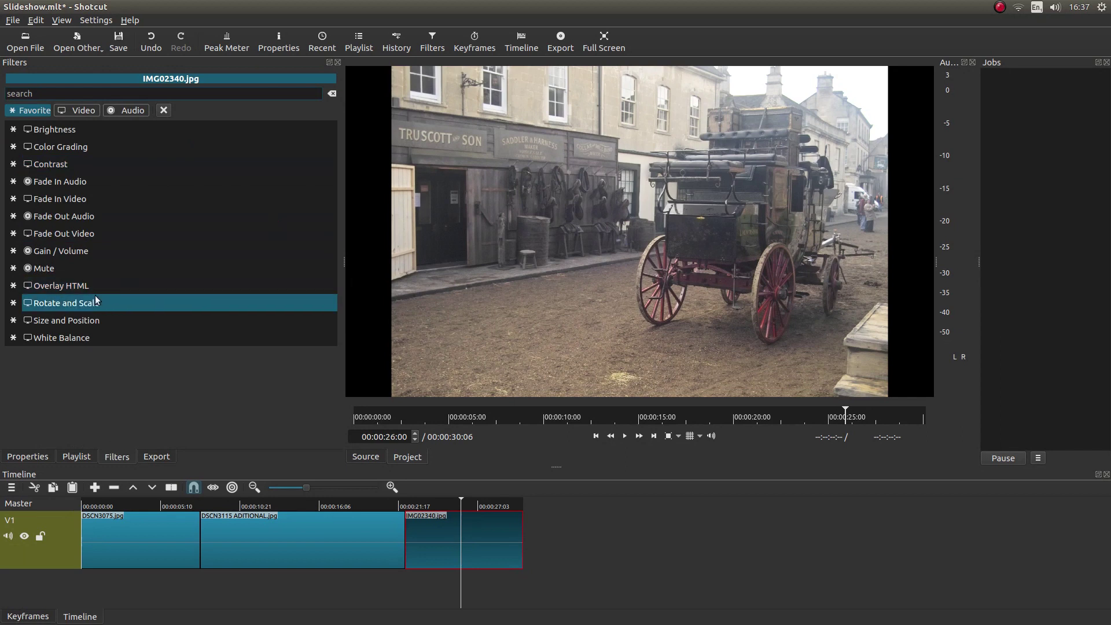
left_click(68, 302)
left_click_drag(76, 228, 90, 225)
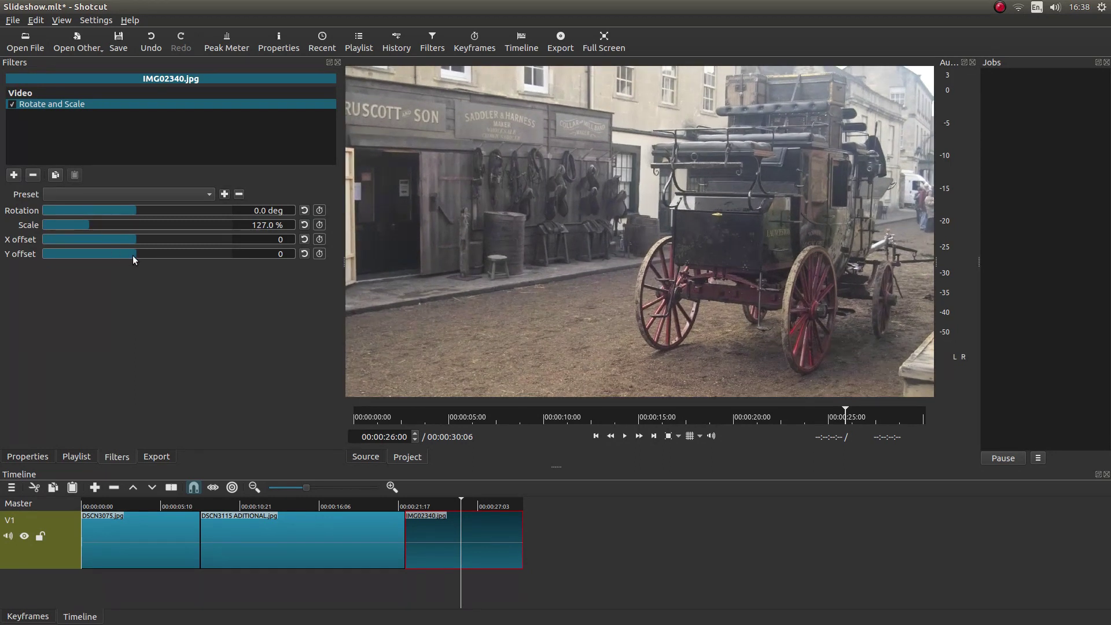
left_click_drag(133, 255, 141, 255)
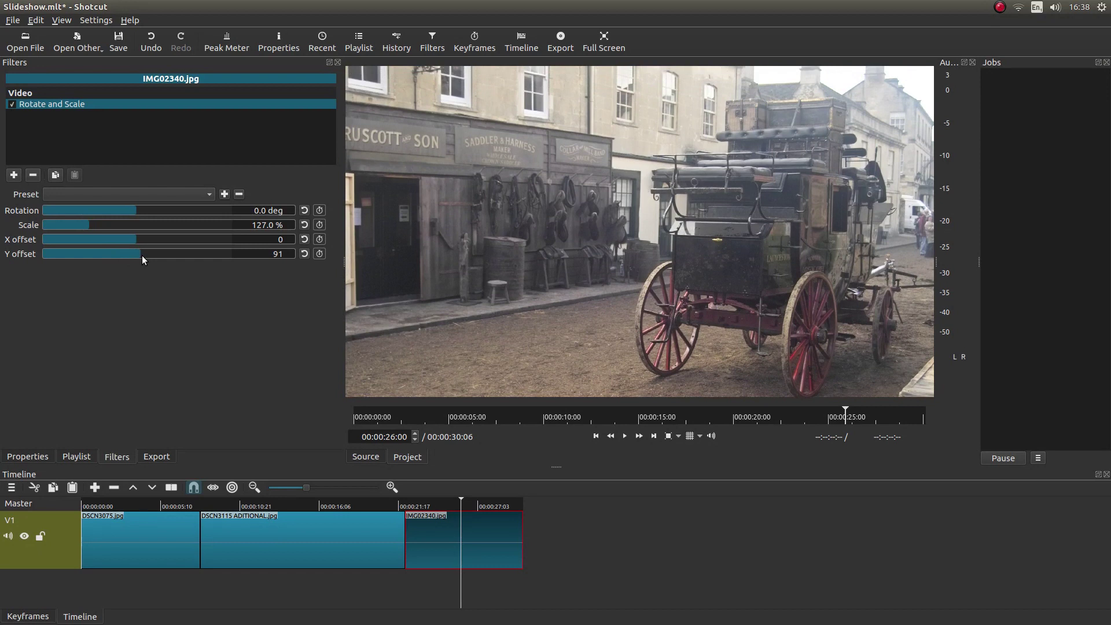
Enable keyframes on Rotation, Scale, X offset and Y offset for IMG02340.jpg
left_click(320, 211)
left_click(319, 225)
left_click(320, 239)
left_click(319, 255)
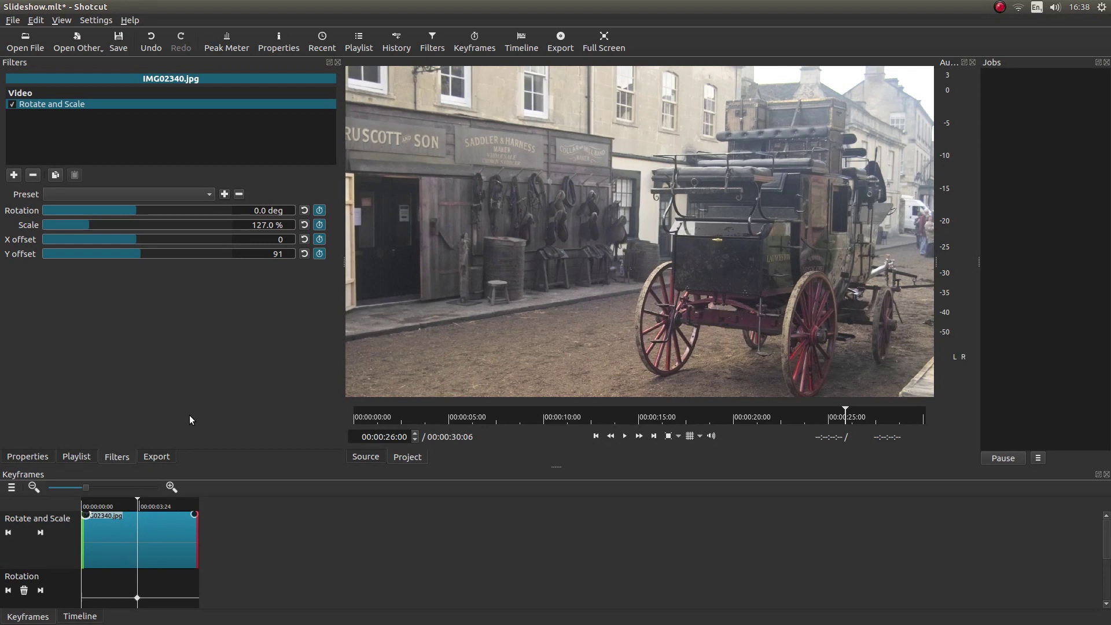
At the clip start, reset and zoom to about 160 %, X 21, Y 211, framing the carriage
key("Up")
left_click(304, 225)
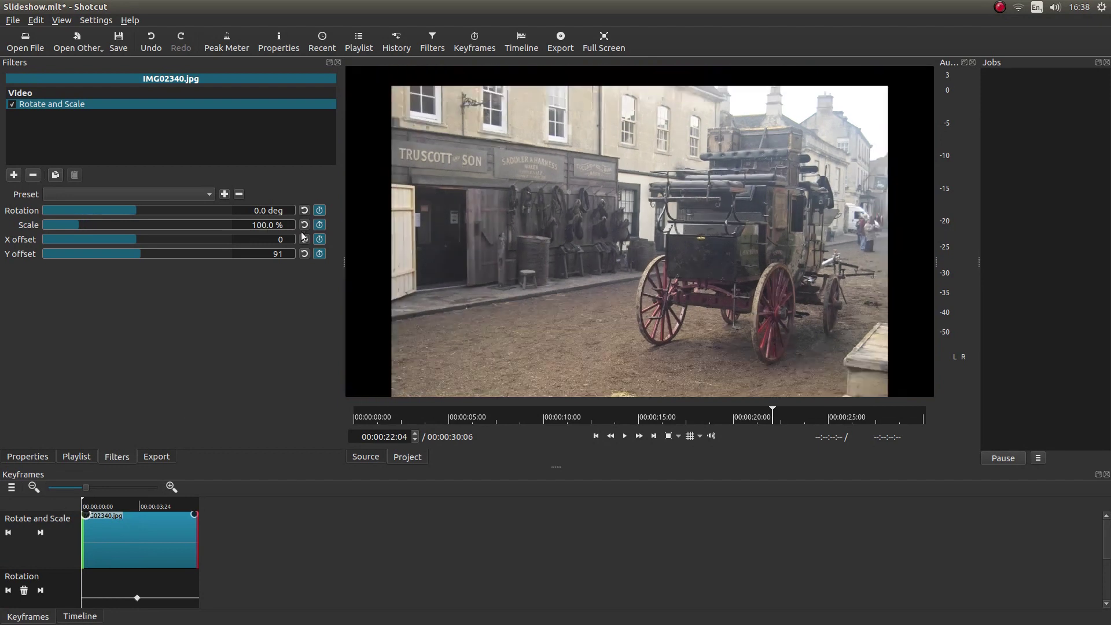
left_click(305, 255)
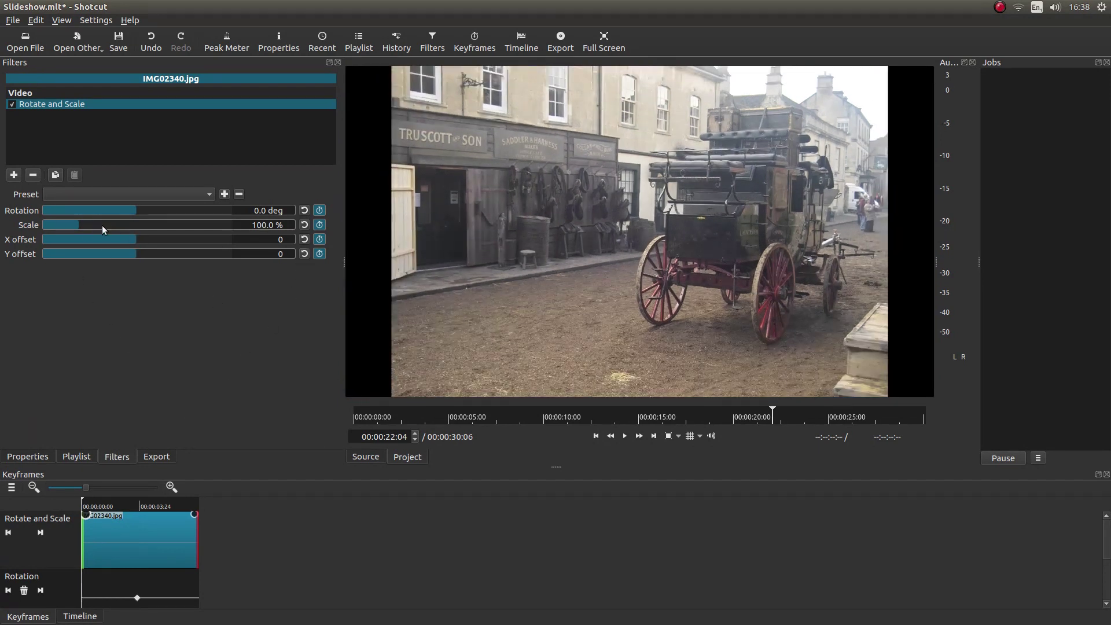
left_click_drag(79, 226, 148, 249)
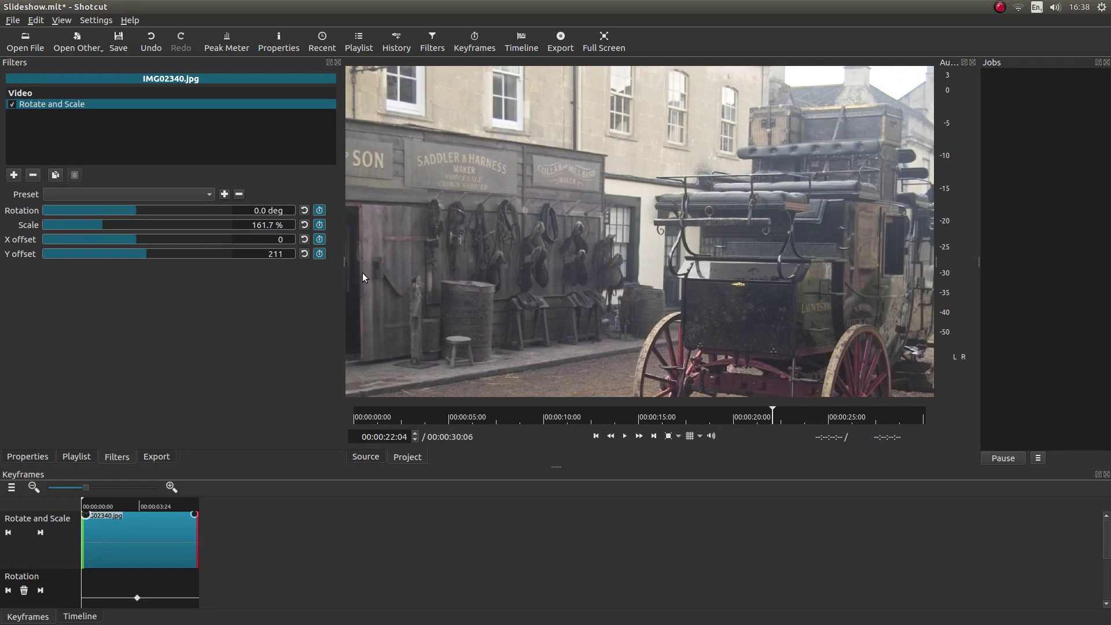
scroll(279, 239, "up", 10)
scroll(279, 240, "up", 5)
scroll(262, 225, "down", 6)
scroll(262, 225, "down", 10)
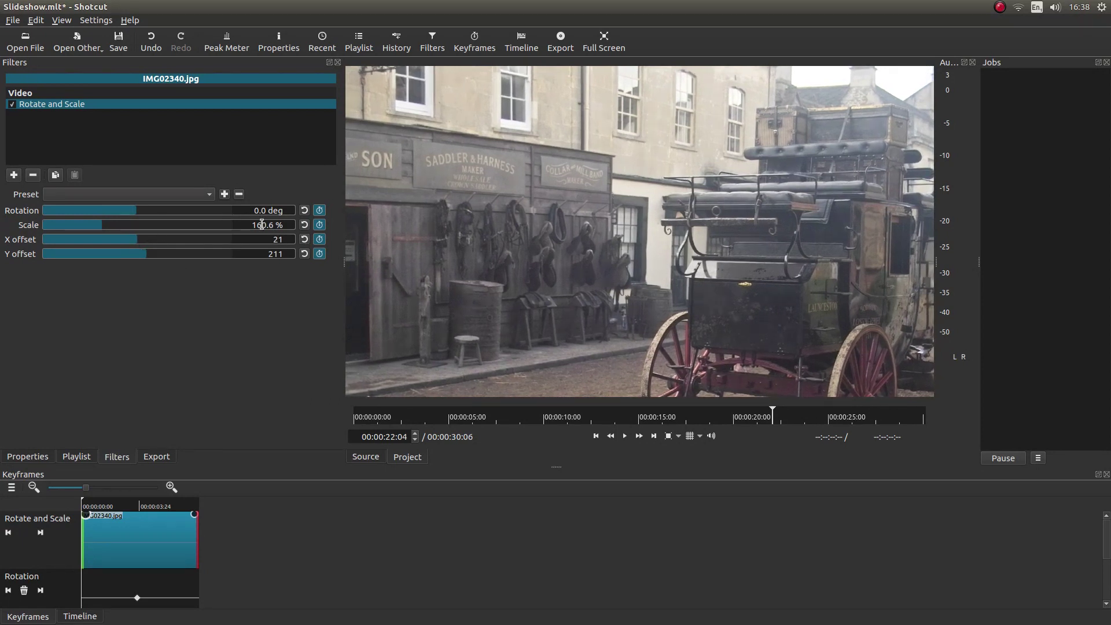
Remove the Scale, X and Y offset keyframes and re-enable keyframing at 157.6 %, X 21, Y 211
scroll(262, 224, "down", 11)
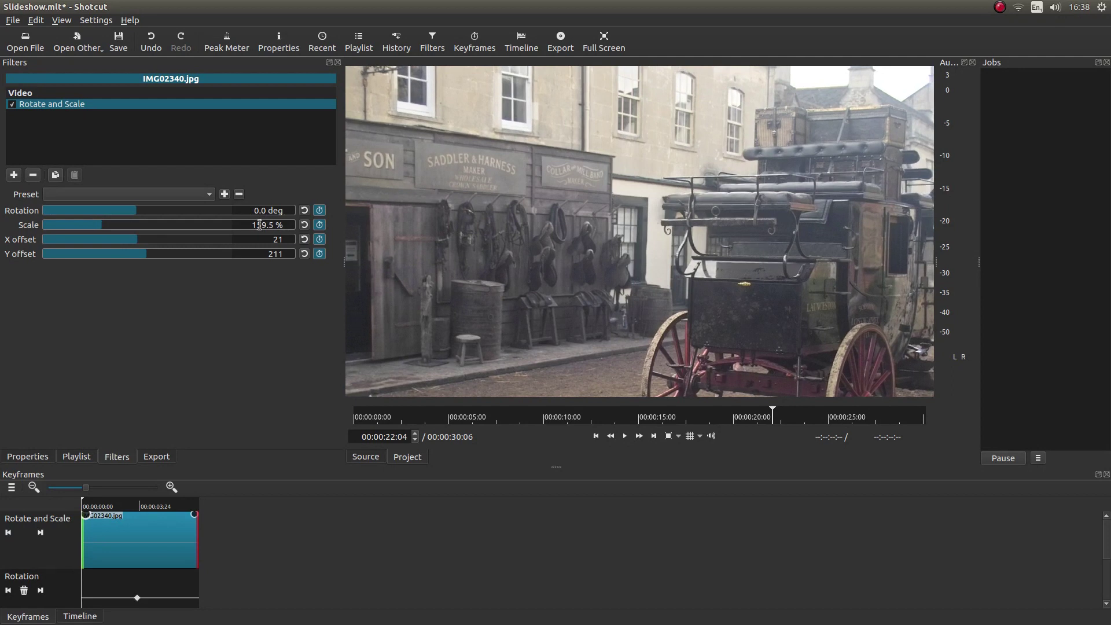
scroll(258, 224, "down", 14)
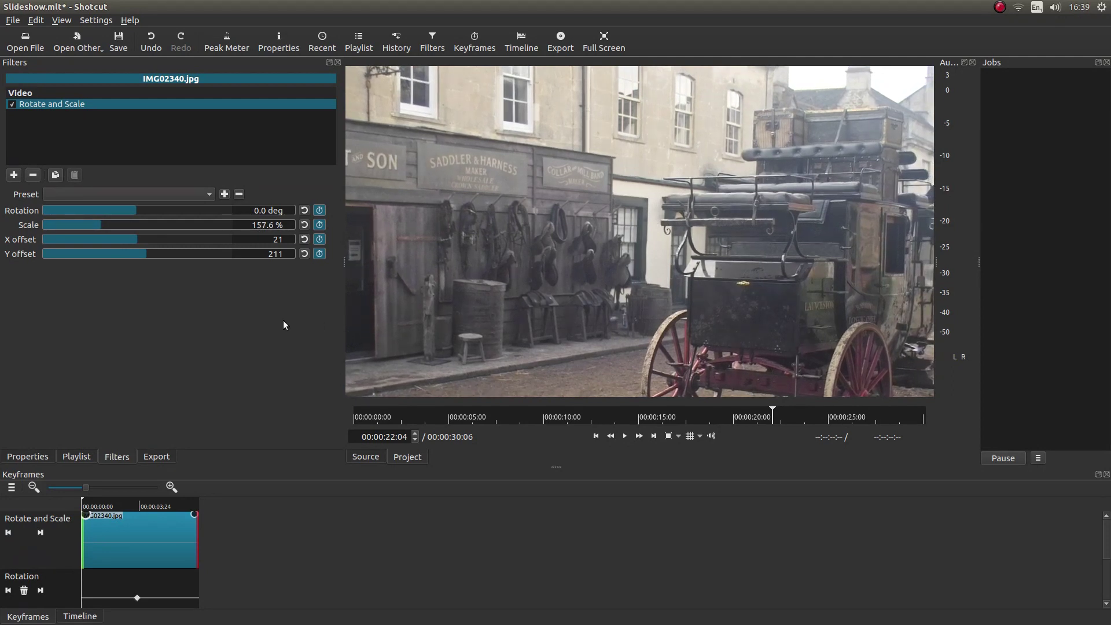
left_click(319, 225)
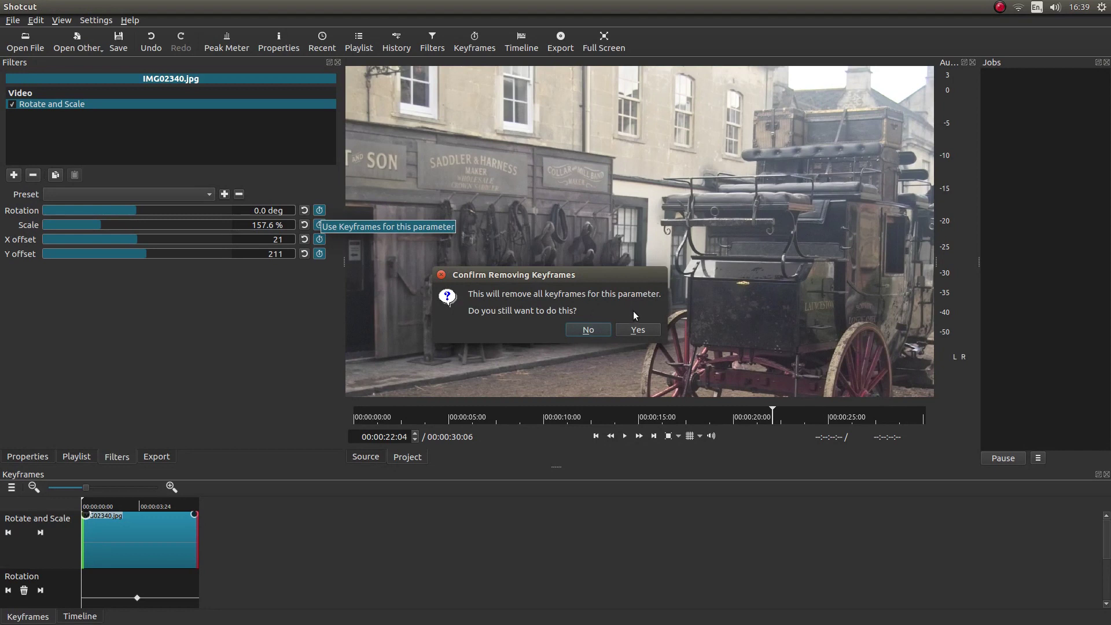
left_click(637, 330)
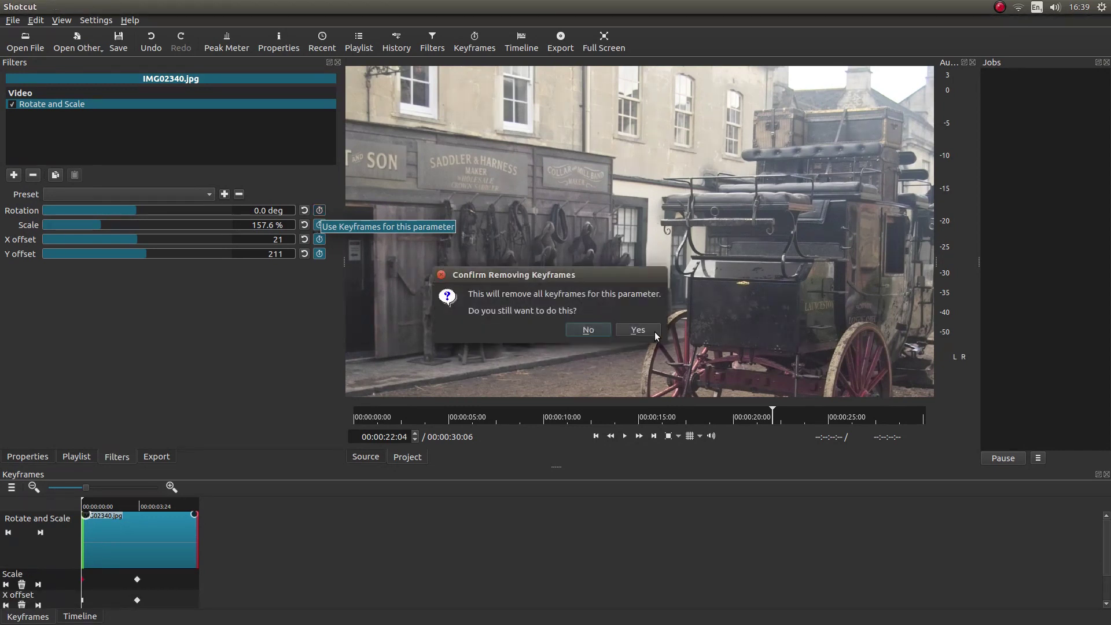
left_click(638, 330)
left_click(319, 238)
left_click(637, 330)
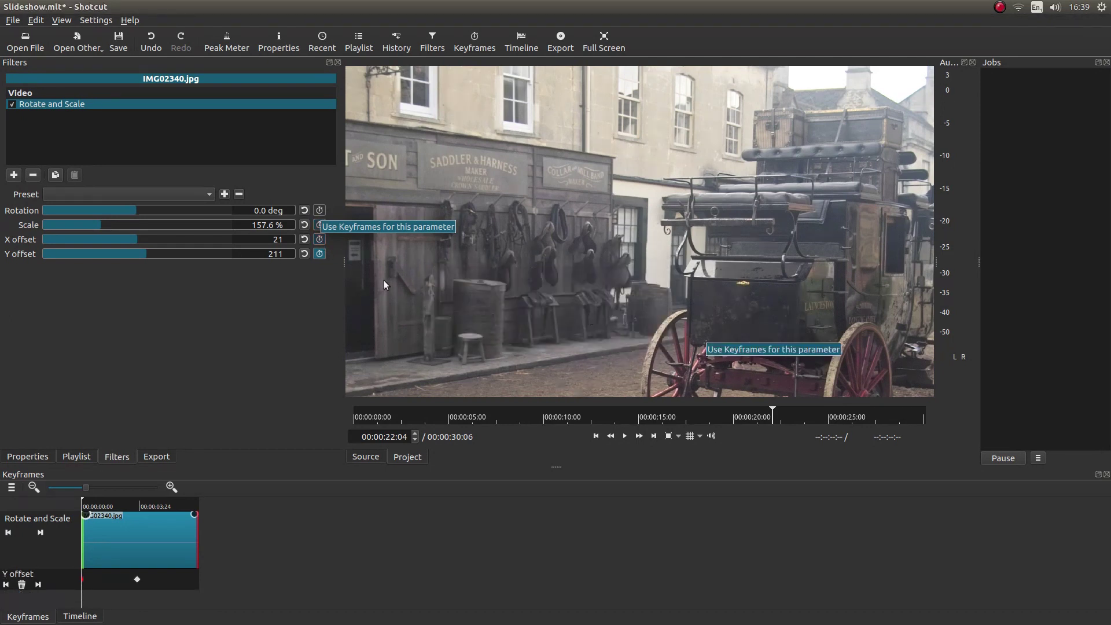
left_click(319, 252)
left_click(635, 327)
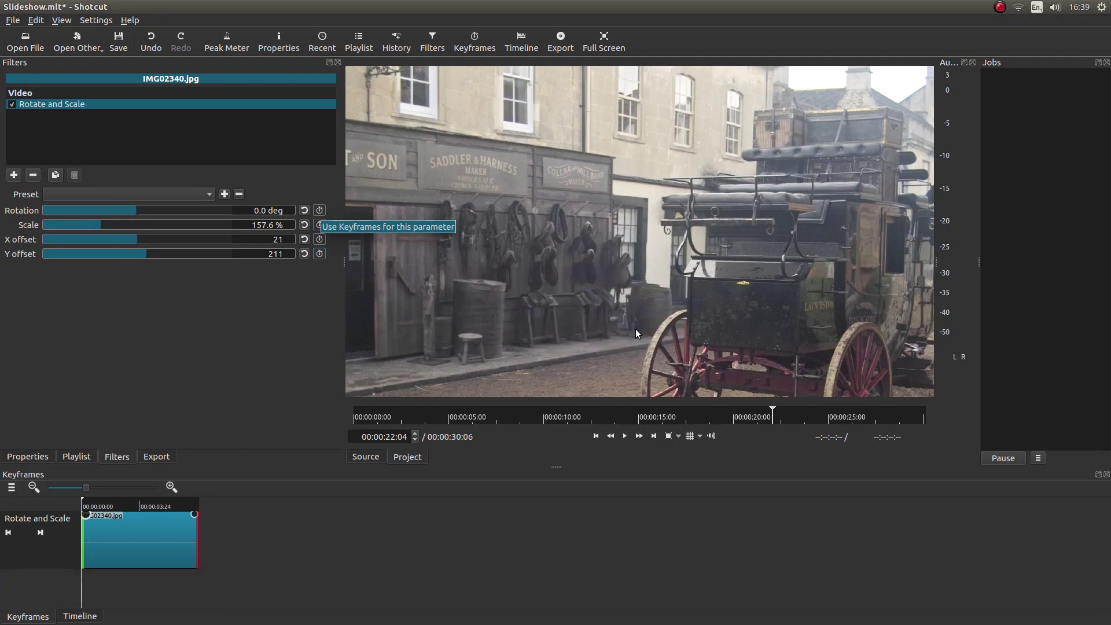
left_click(319, 210)
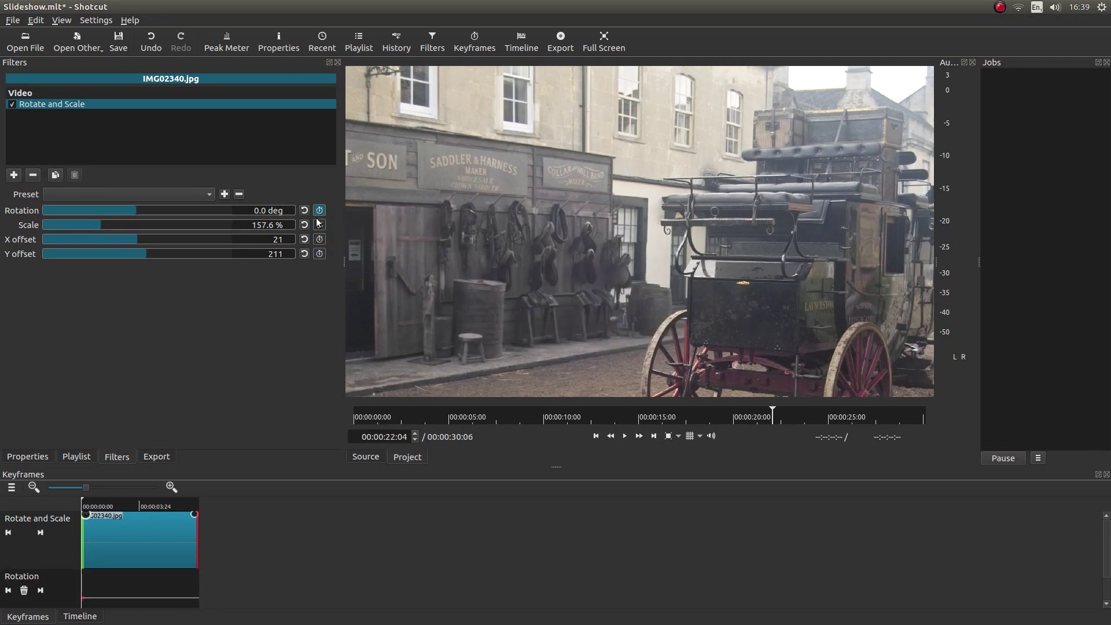
left_click(319, 253)
At the clip end, set Scale 229.7 % and Y offset 139, zooming toward the saddlery
key("End")
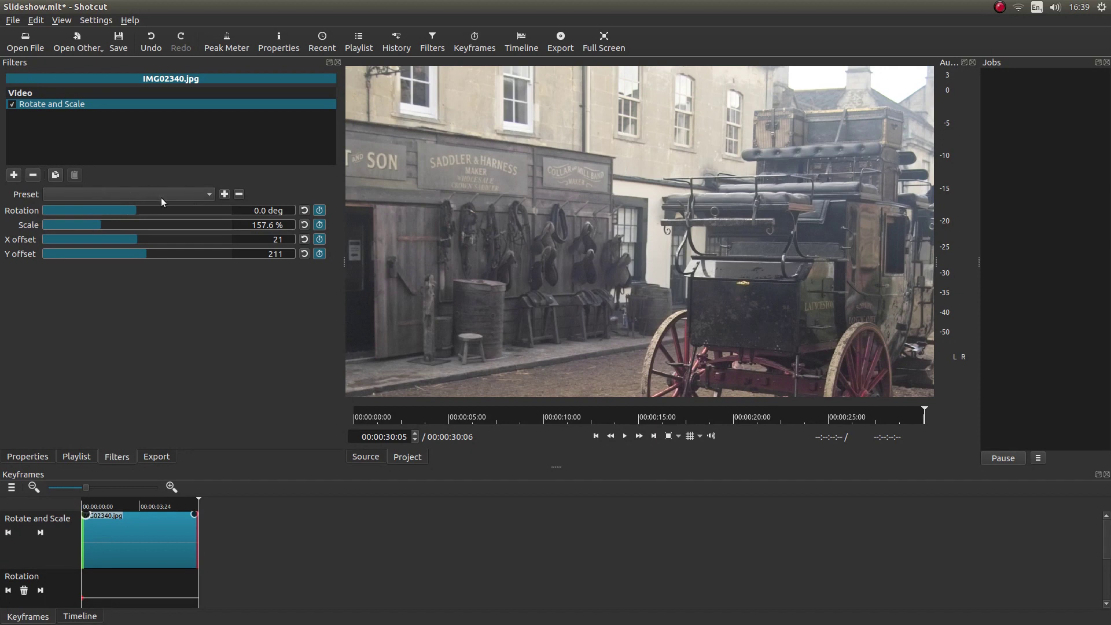
left_click_drag(99, 222, 156, 242)
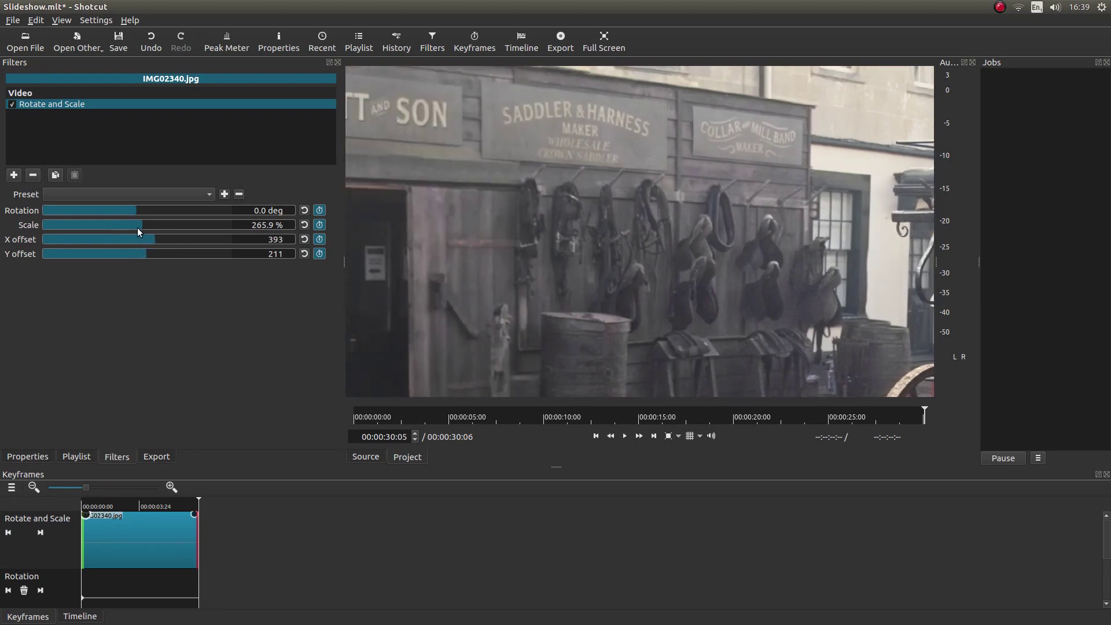
left_click(138, 227)
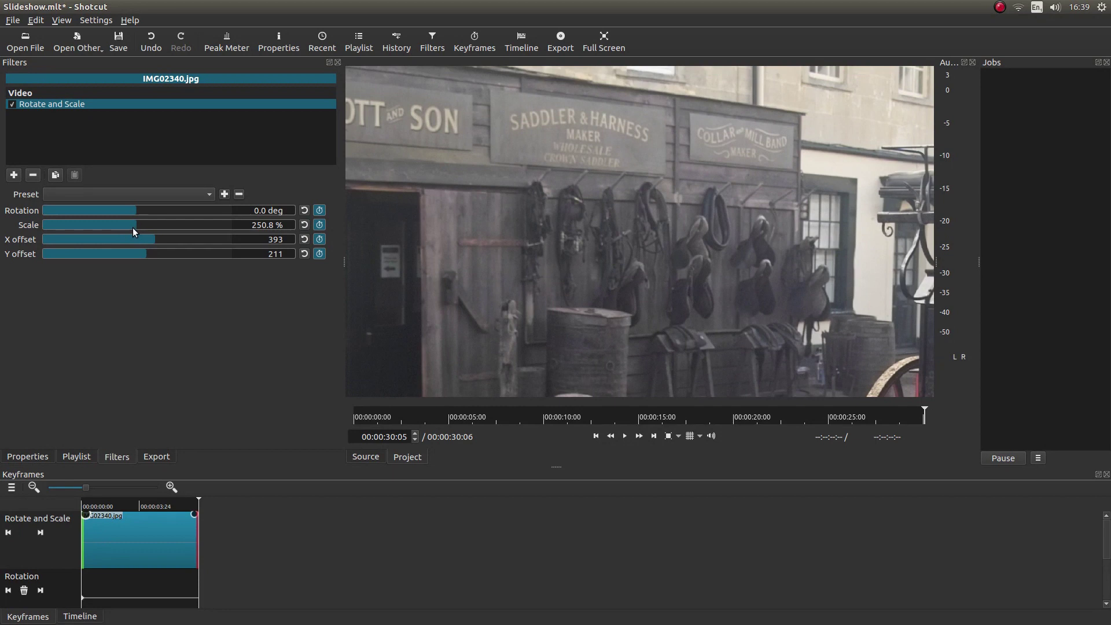
left_click(130, 227)
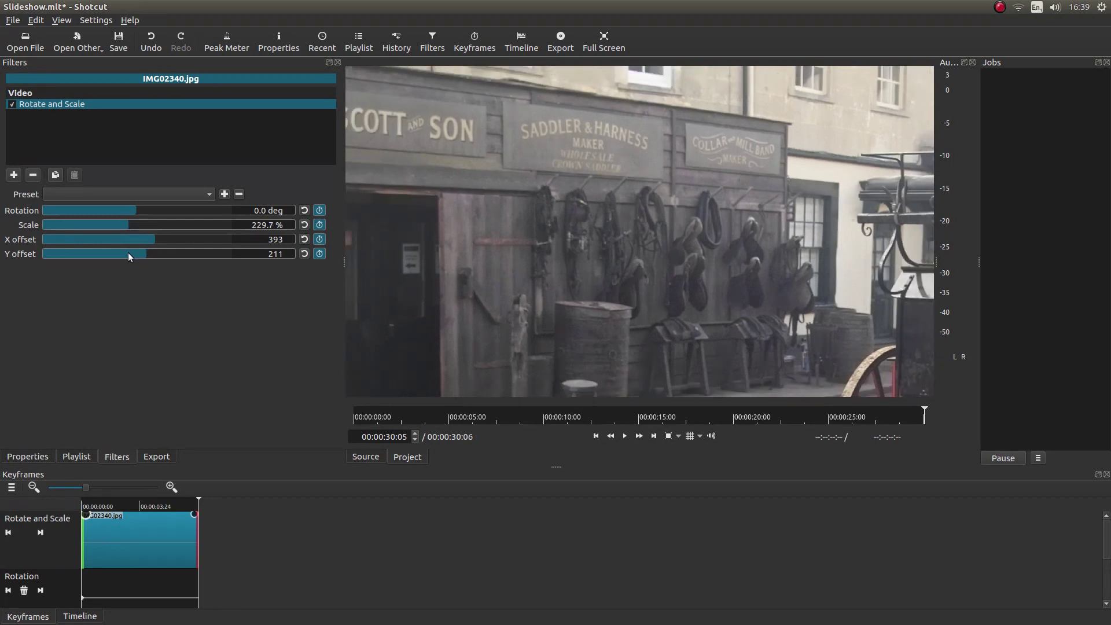
left_click_drag(145, 252, 144, 252)
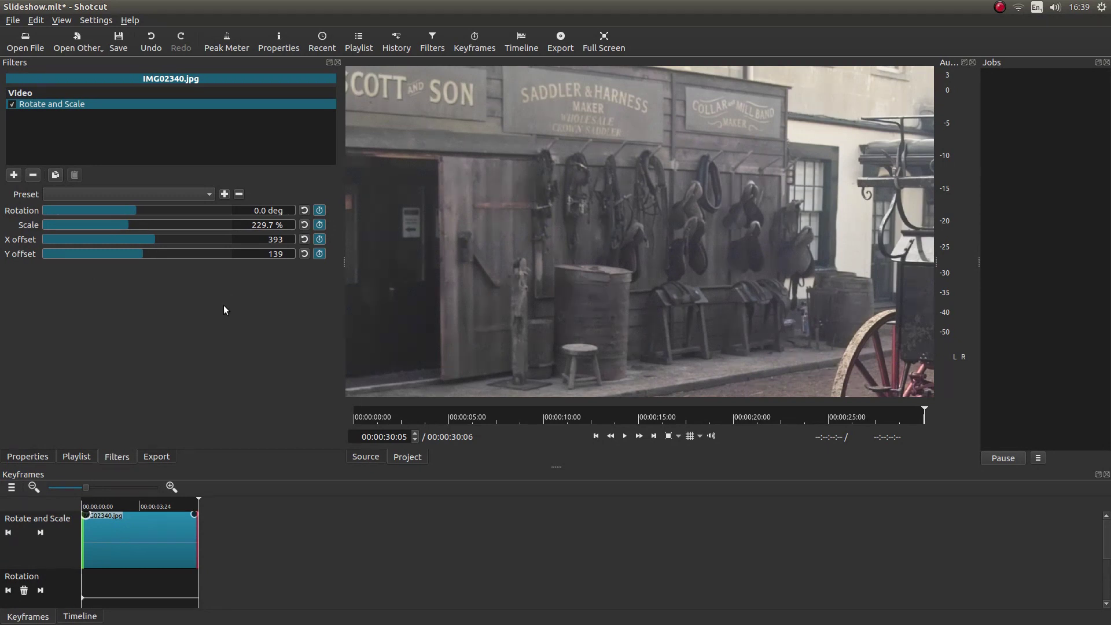
Preview the IMG02340.jpg push-in from the clip start, with the timeline back in view
key("Up")
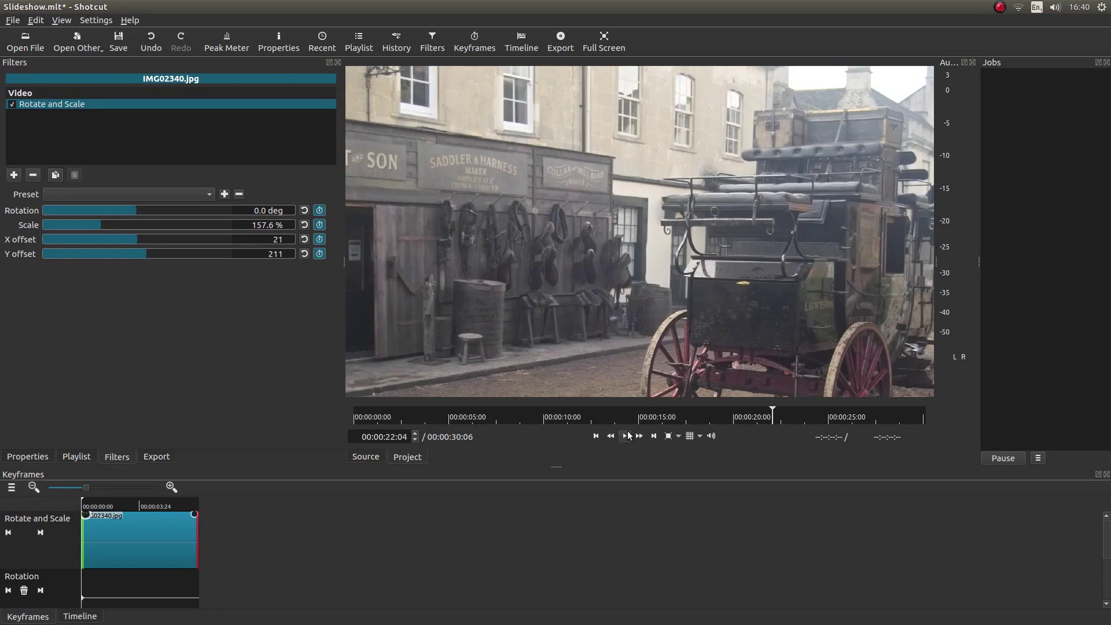
left_click(628, 435)
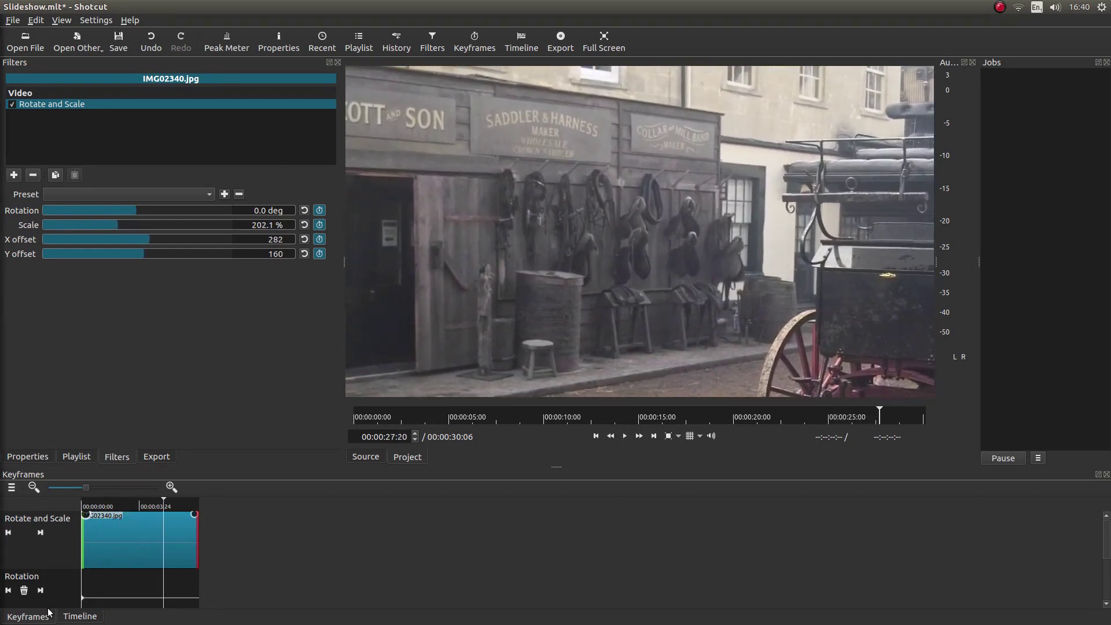
left_click(78, 616)
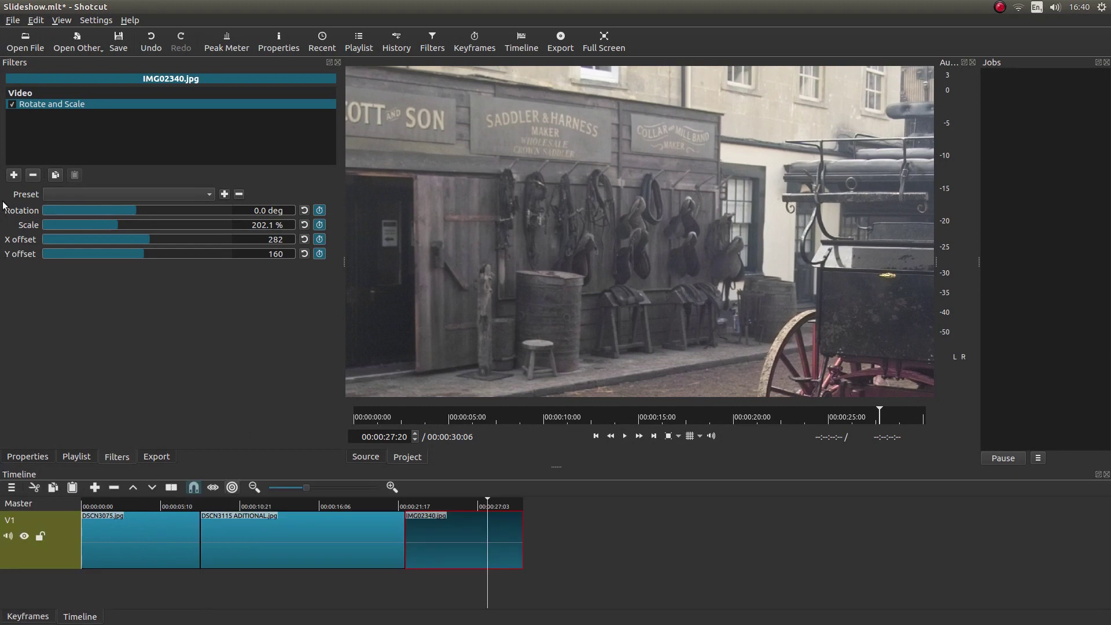
Append IMG02347.jpg from the playlist to V1 as the fourth clip, after the other three
left_click(87, 457)
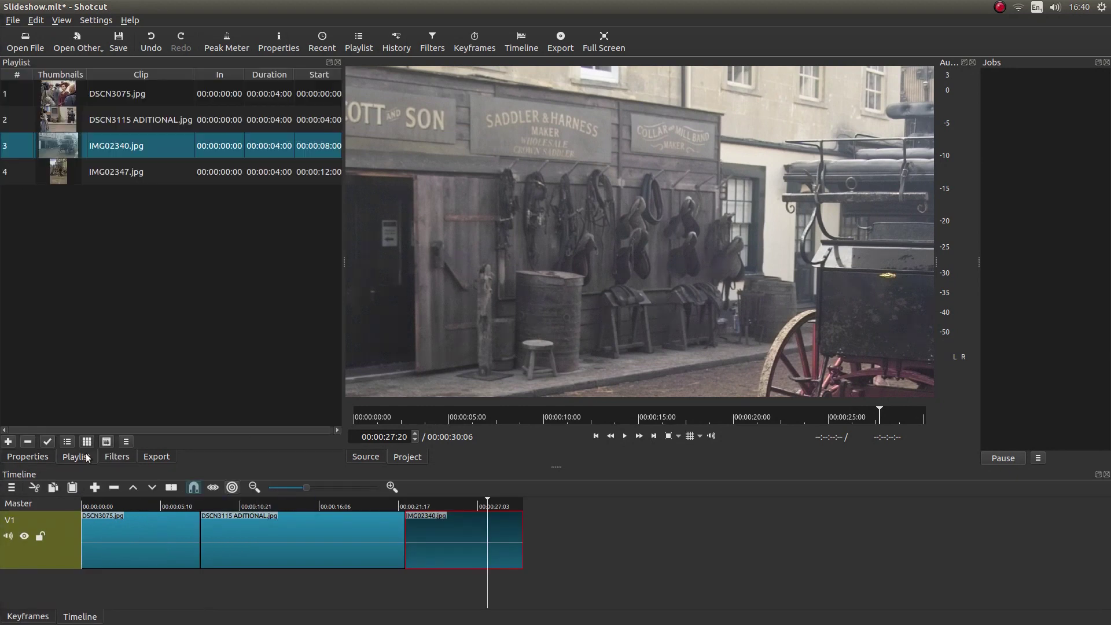
left_click_drag(58, 173, 549, 531)
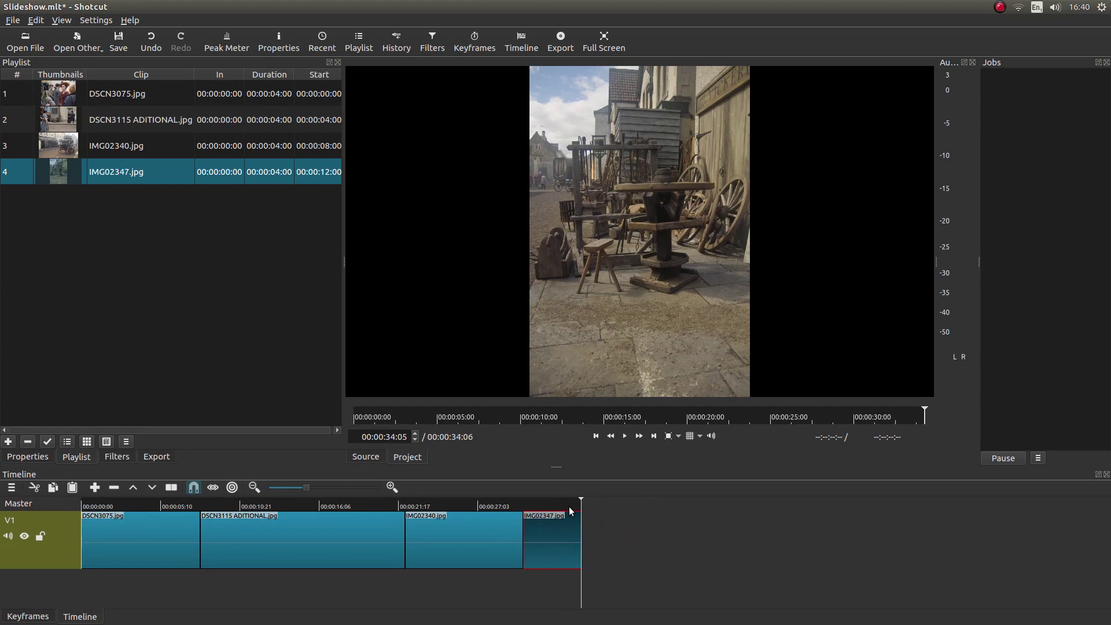
key("Up")
left_click(106, 457)
Add a Rotate and Scale filter to IMG02347.jpg with Scale set to 268.9 %
left_click(14, 175)
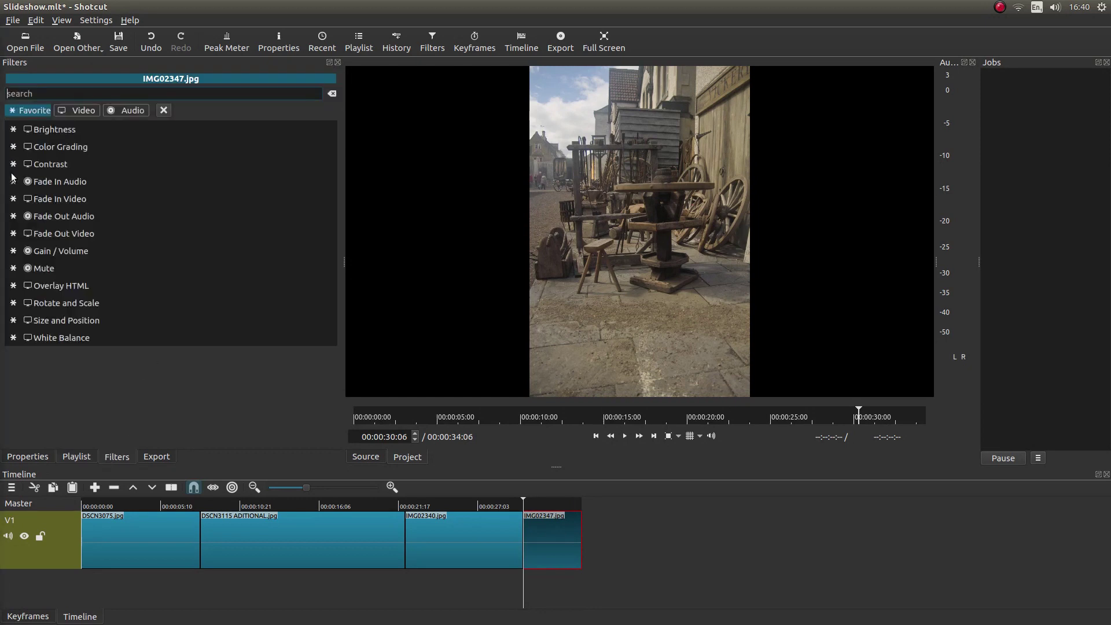
left_click(80, 303)
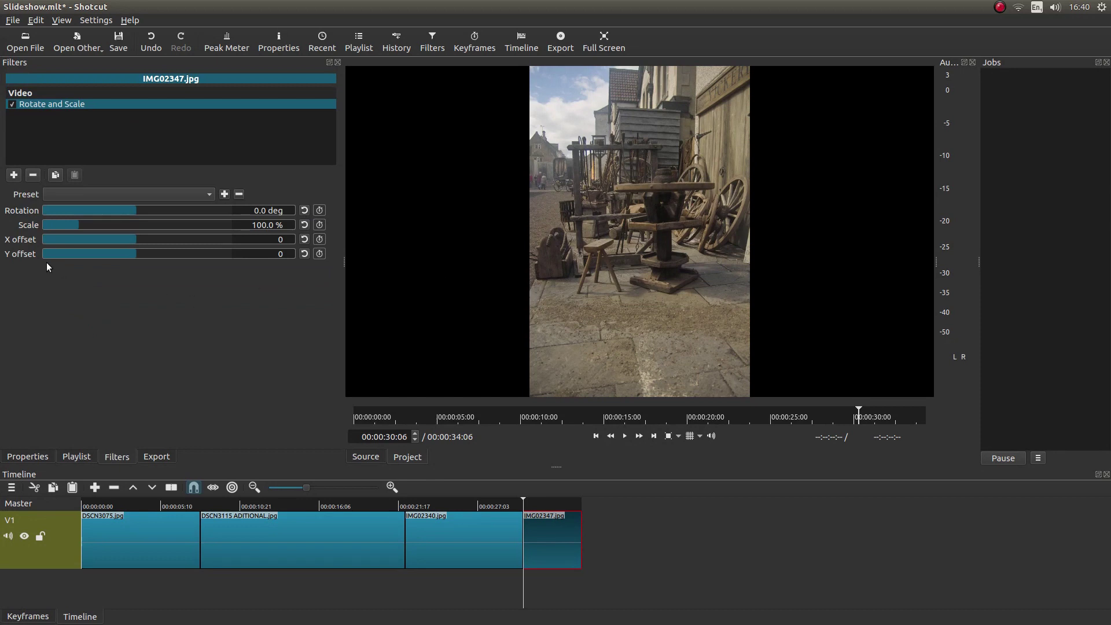
left_click_drag(80, 224, 144, 228)
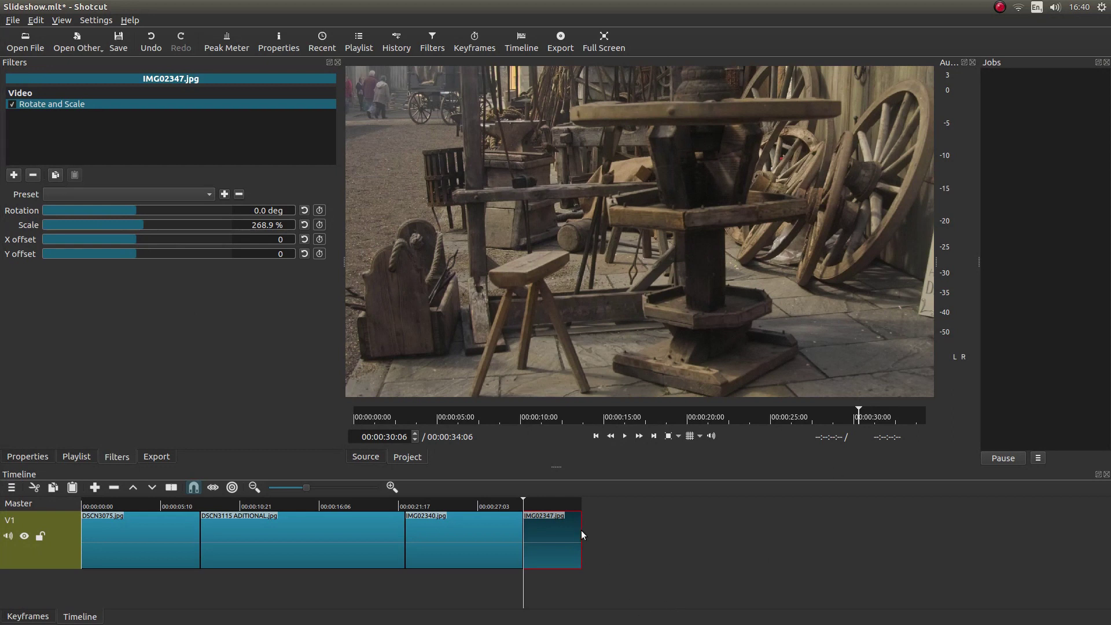
Lengthen the clip so the project runs 00:00:40:06, and set Y offset to 710
left_click_drag(581, 529, 673, 532)
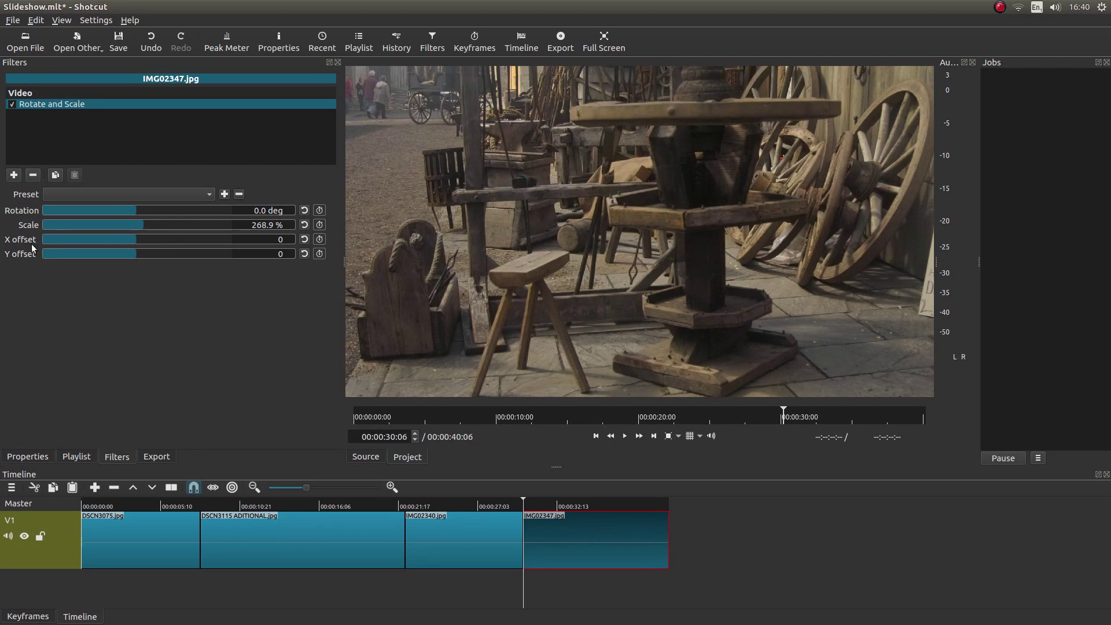
left_click_drag(133, 255, 171, 250)
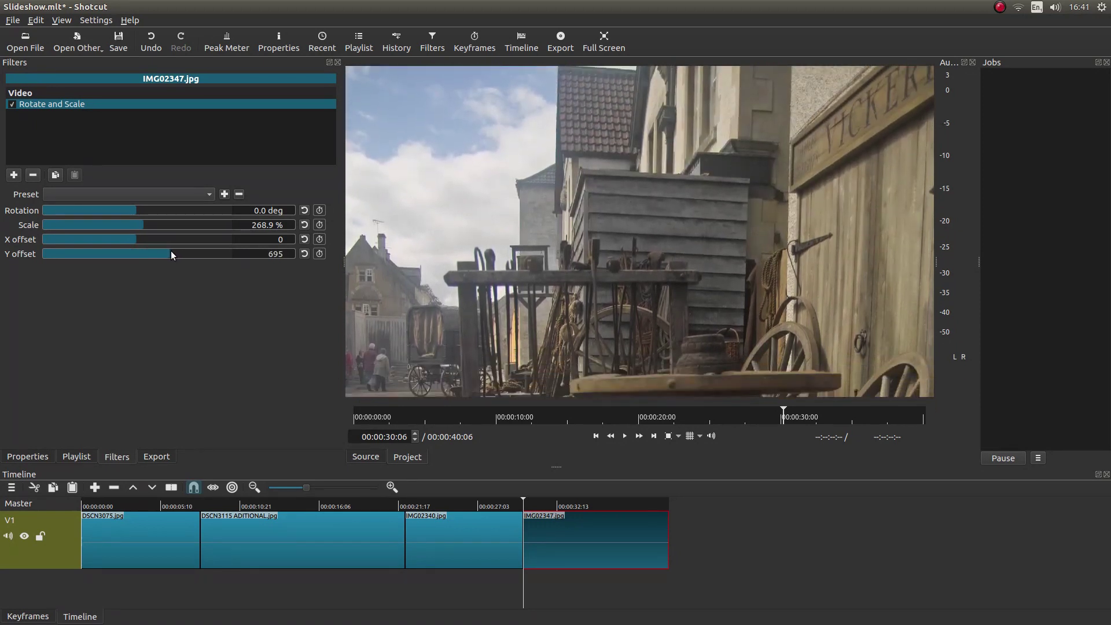
scroll(288, 256, "up", 7)
scroll(287, 256, "up", 14)
scroll(287, 257, "down", 6)
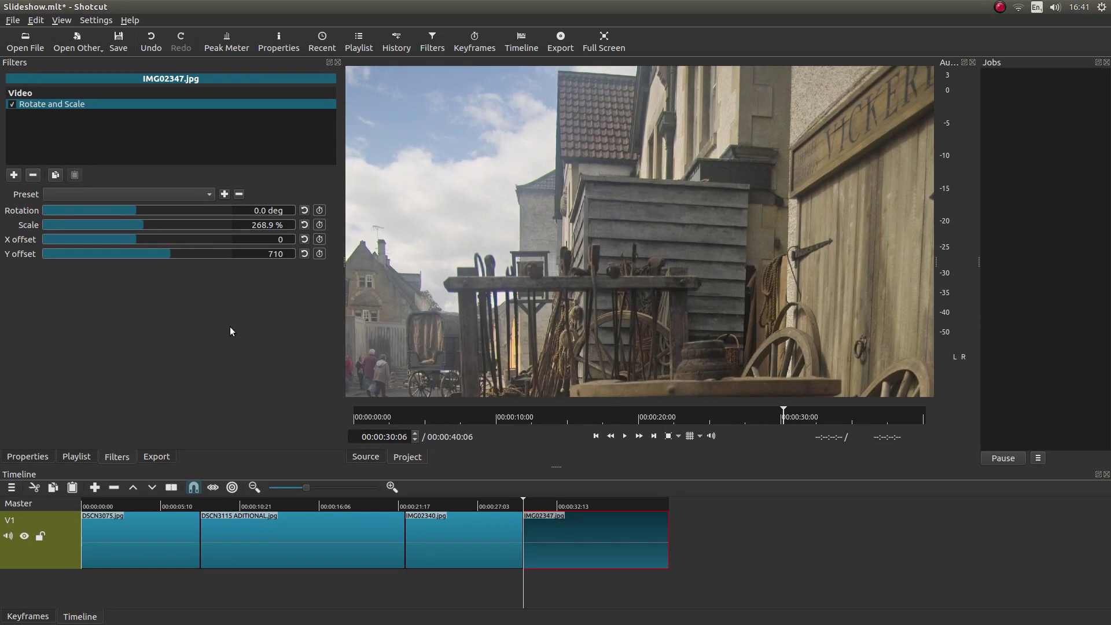
Keyframe rotation, scale and offsets so Y offset pans from 710 at the clip's start to -30 at its end
left_click(320, 210)
left_click(319, 225)
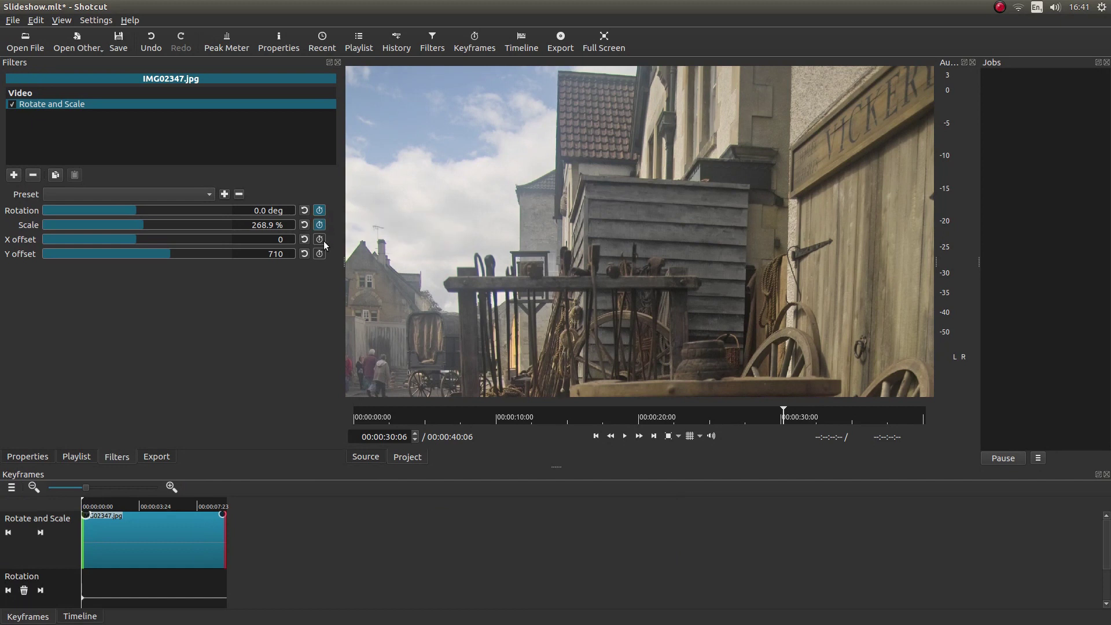
left_click(324, 255)
key("End")
left_click_drag(170, 253, 137, 254)
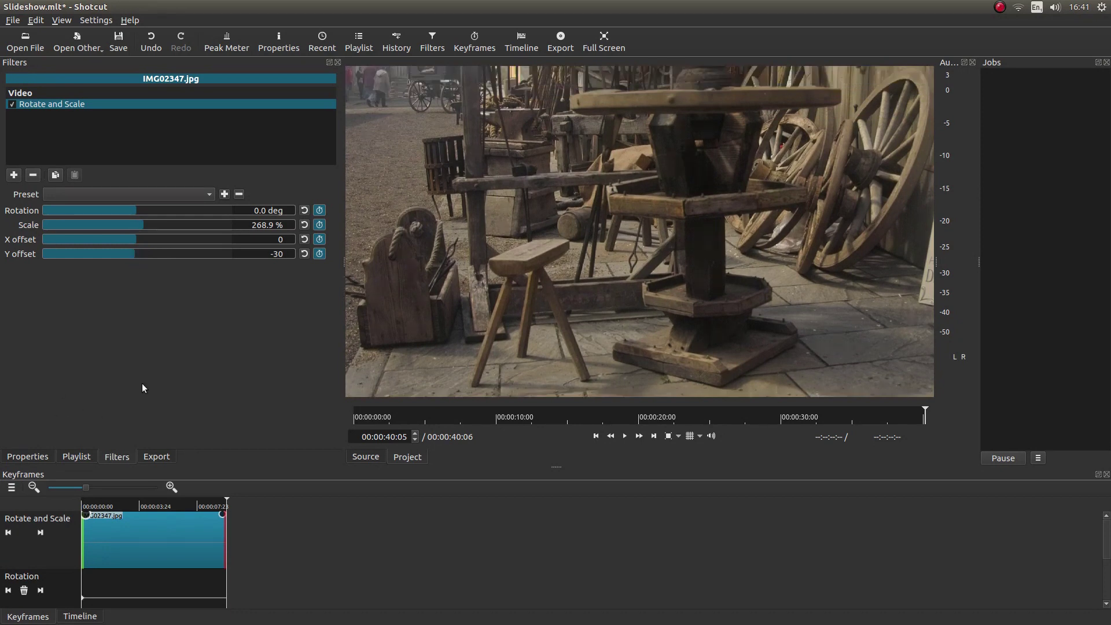
key("Up")
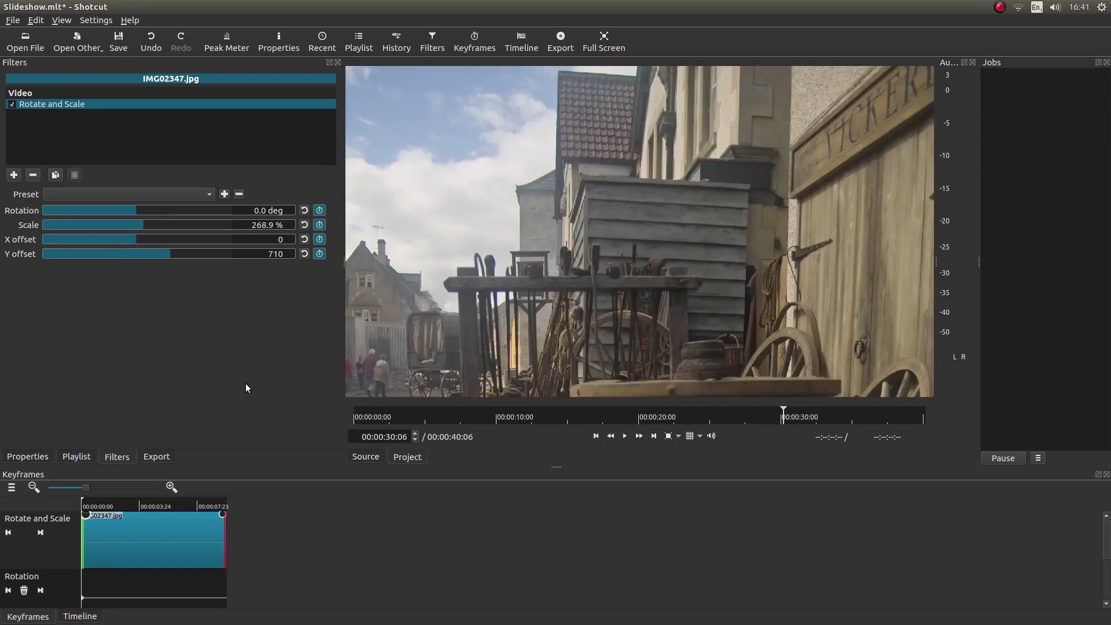
Play the four-photo slideshow from its start and pause at the end, around 00:00:40:04
left_click(69, 617)
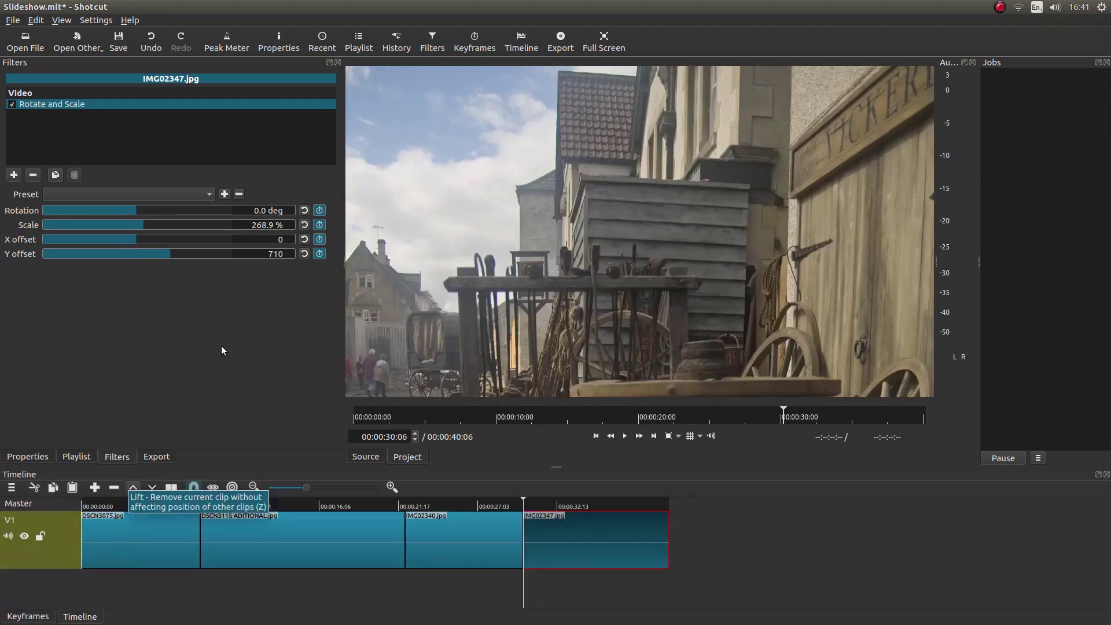
key("Home")
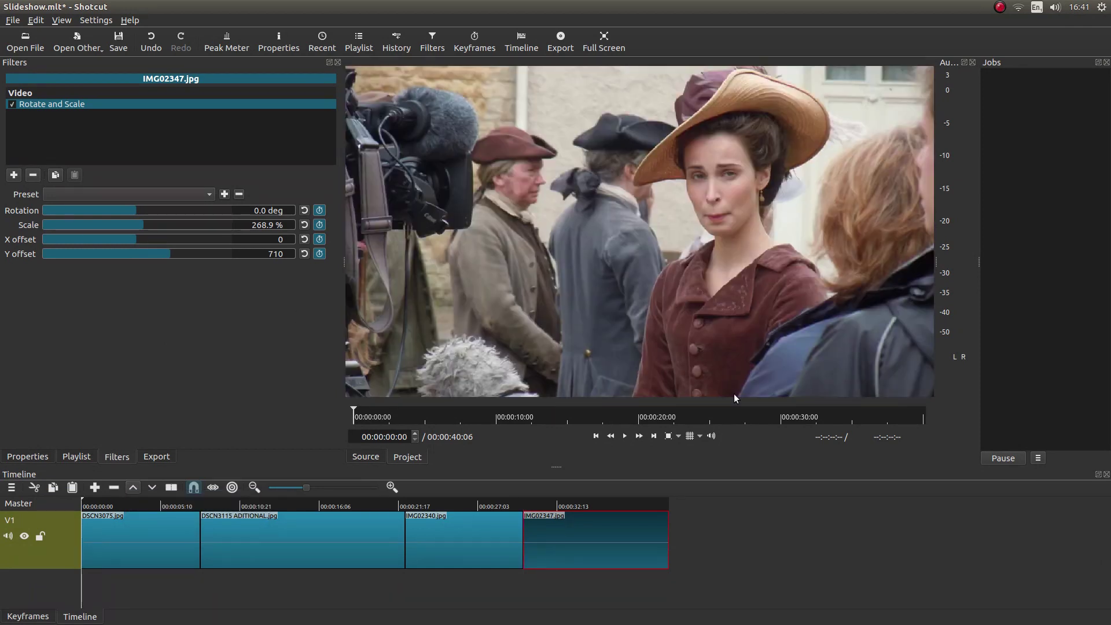
left_click(625, 437)
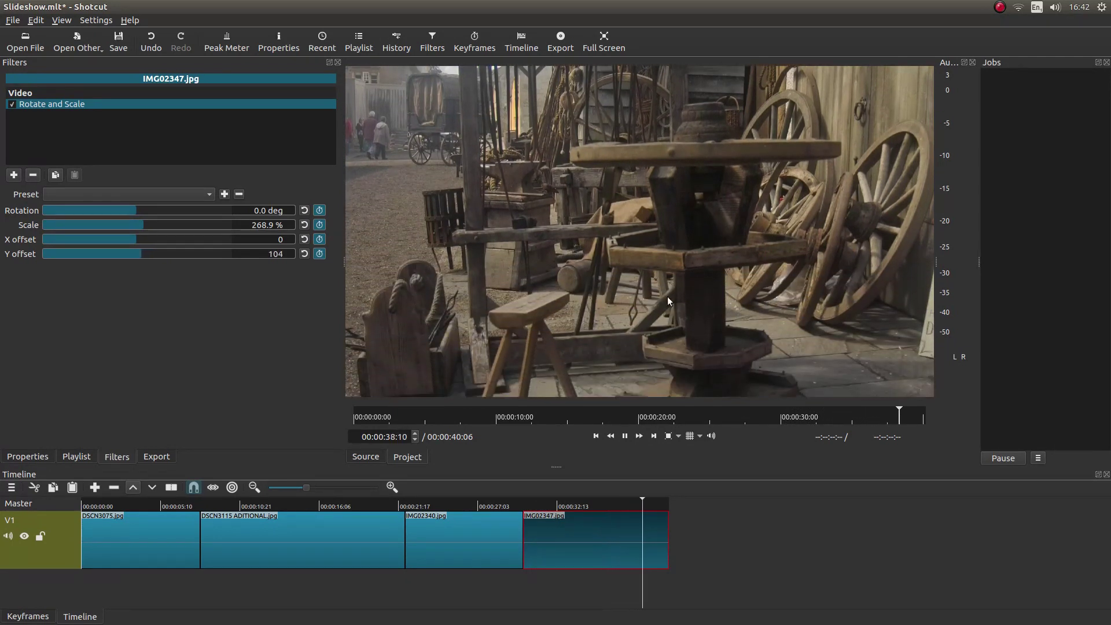
left_click(624, 436)
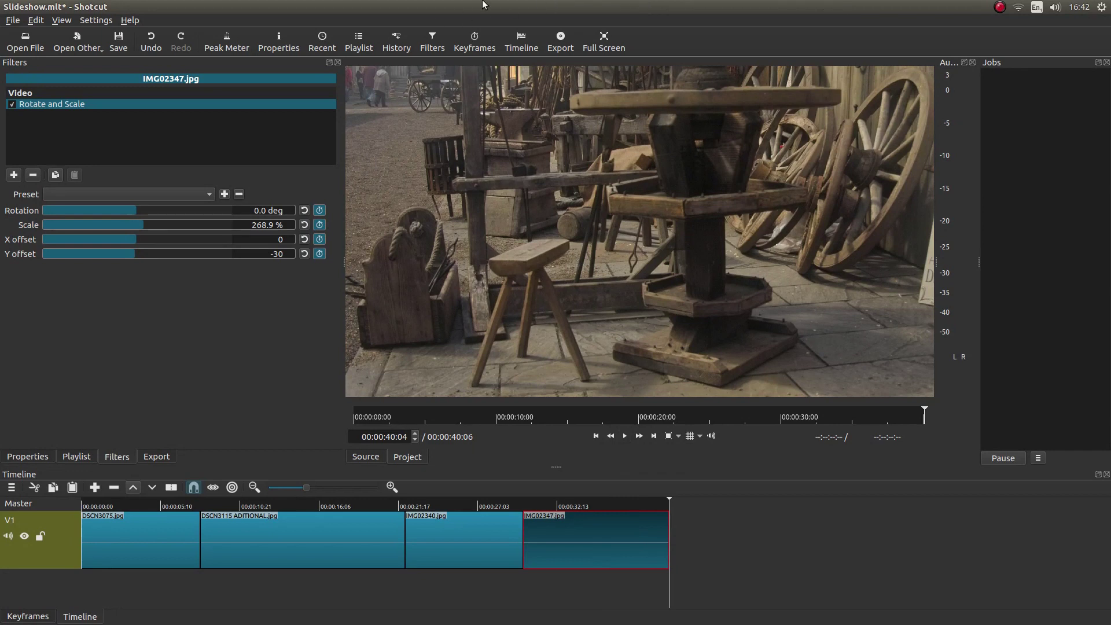
Export with the H.264 High Profile preset as Slideshow.mp4 into the Desktop's Slideshow folder
left_click(560, 39)
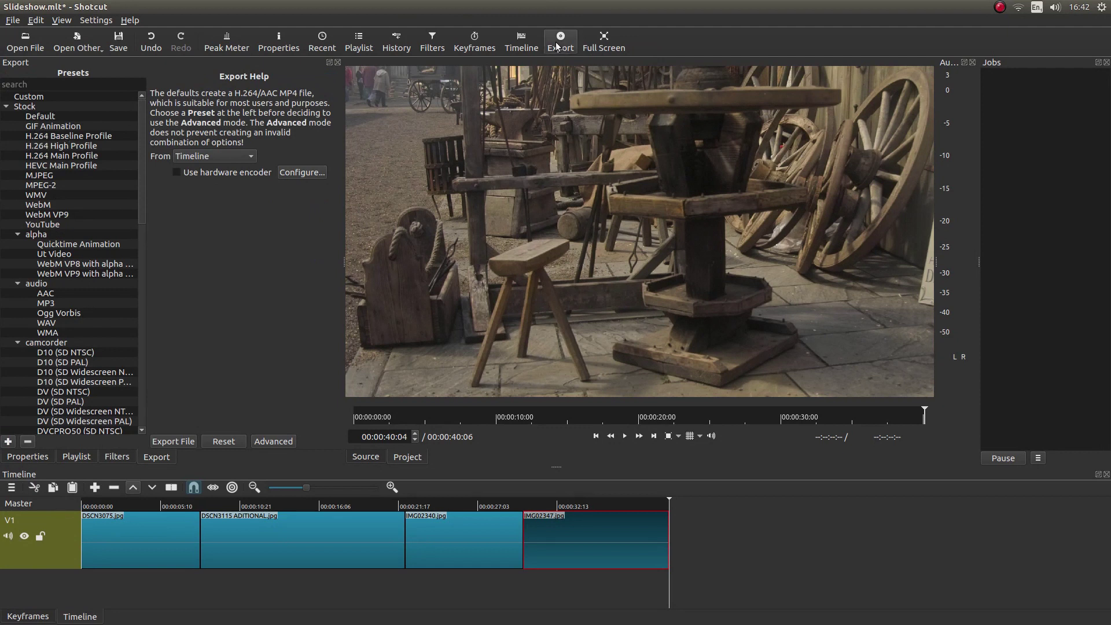
left_click(57, 145)
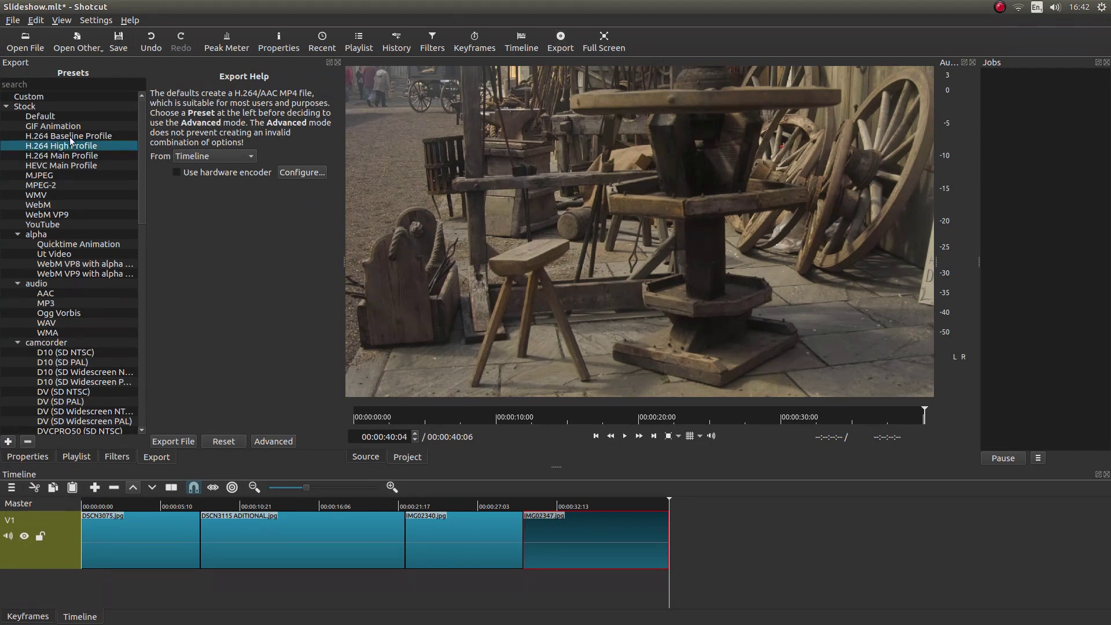
left_click(176, 440)
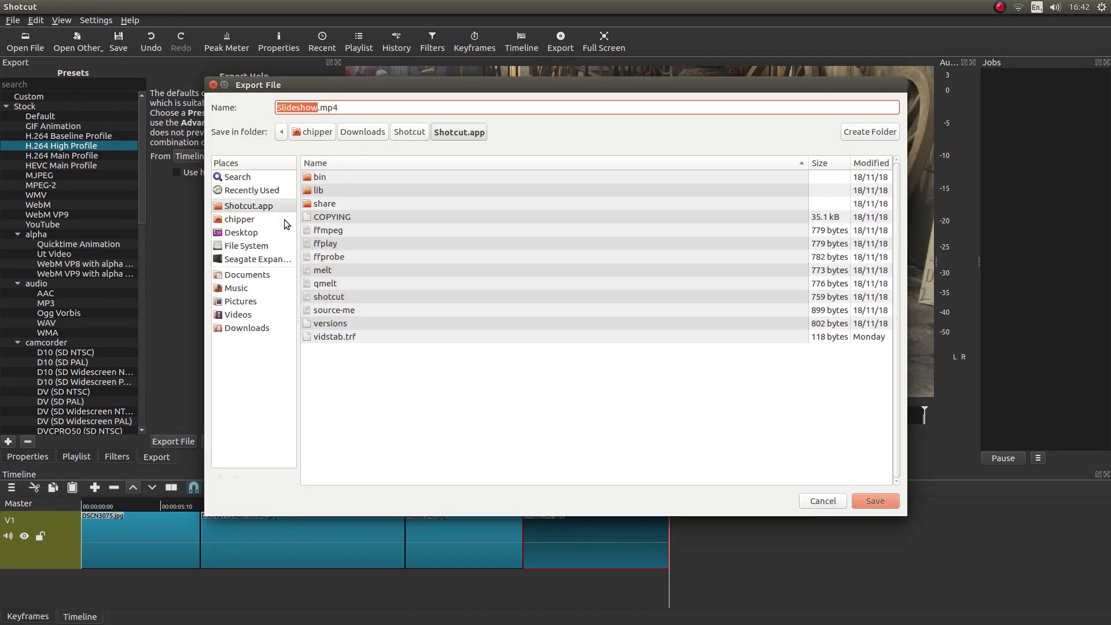
left_click(242, 232)
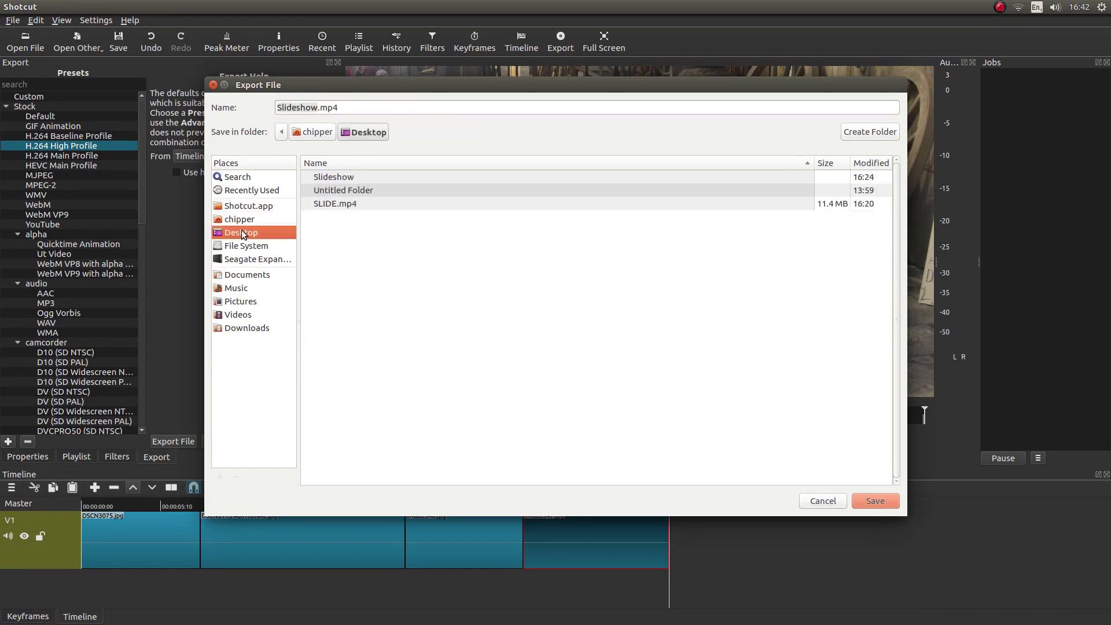
double_click(332, 177)
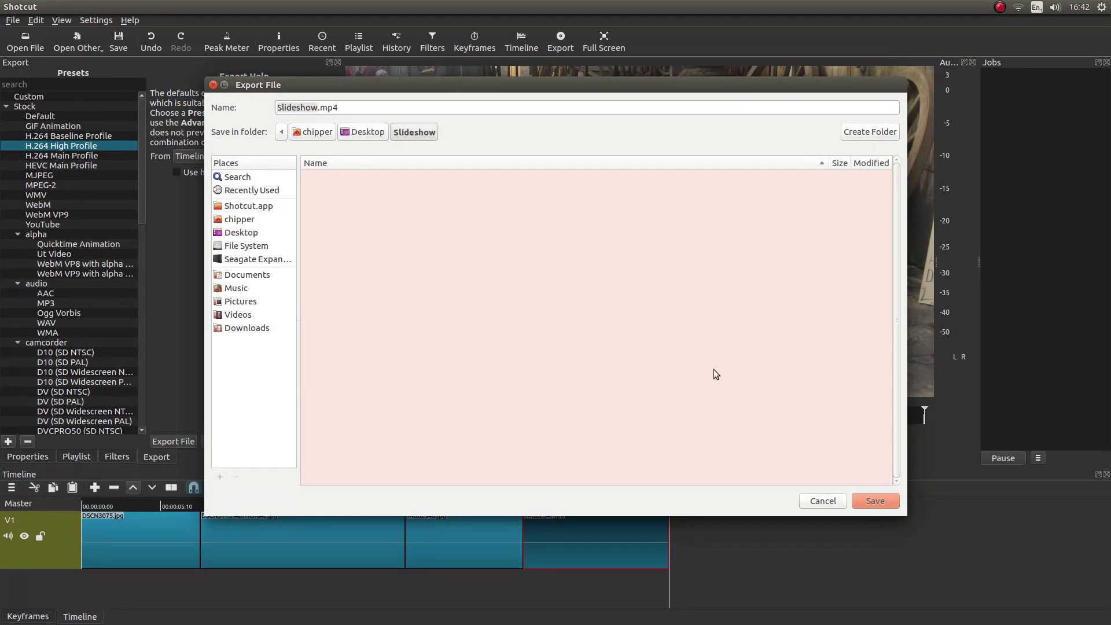
left_click(873, 502)
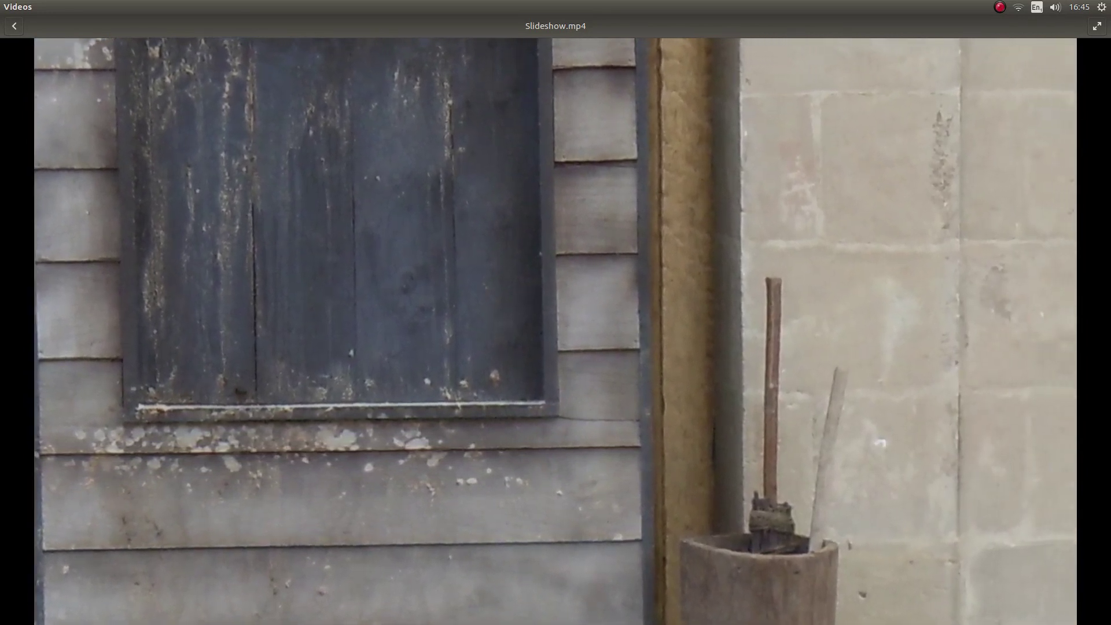
Watch Slideshow.mp4 play in Videos up to 0:14, panning past the shutter
mouse_move(495, 25)
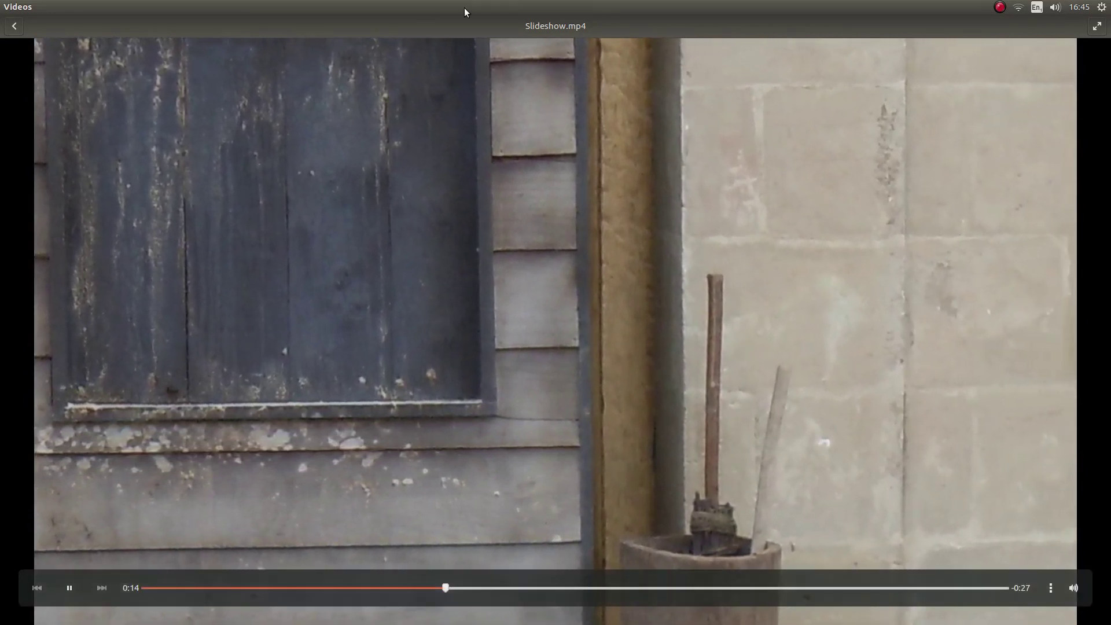